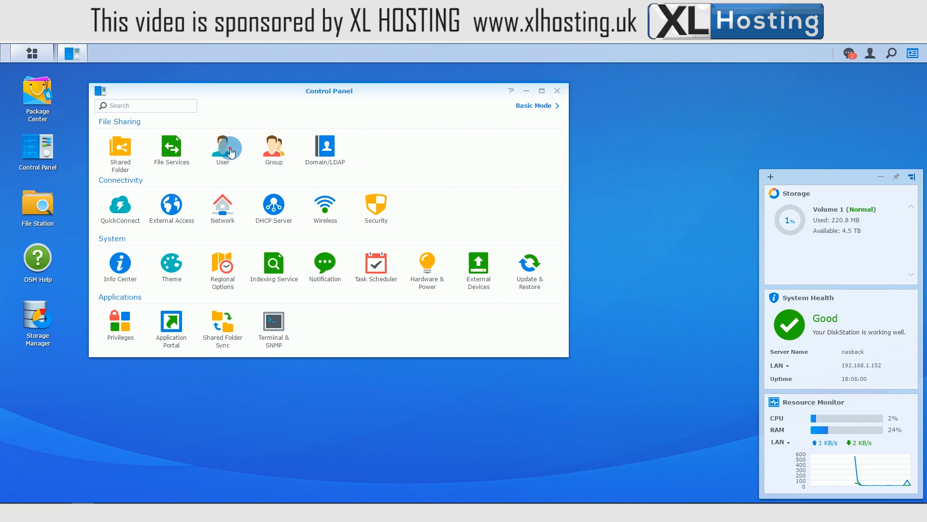
# Disable the AFP service in the File Services settings, and review the SMB and NFS options
pyautogui.click(229, 150)
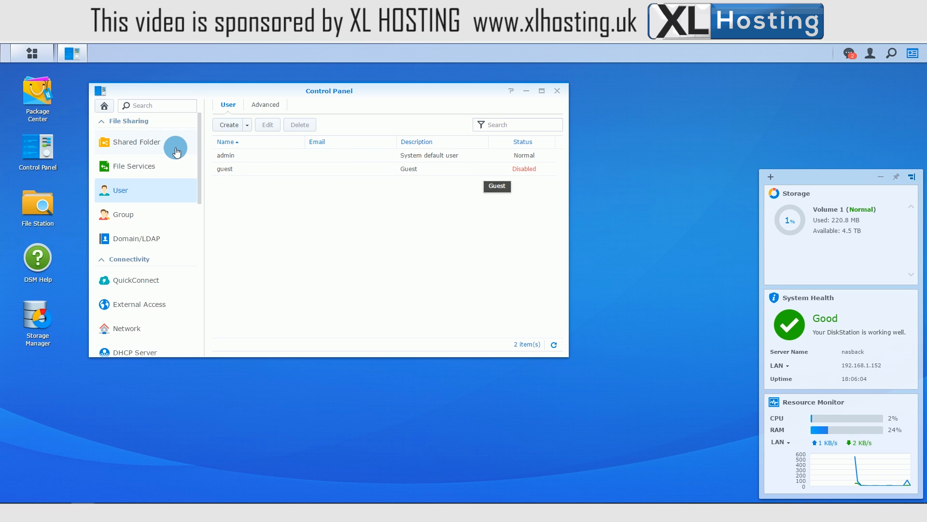
pyautogui.click(133, 174)
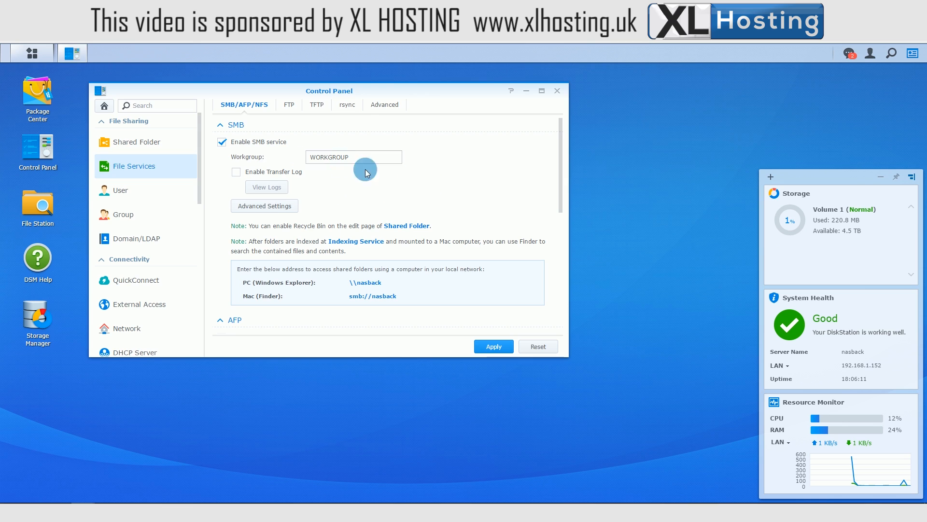
pyautogui.scroll(-3, 451, 219)
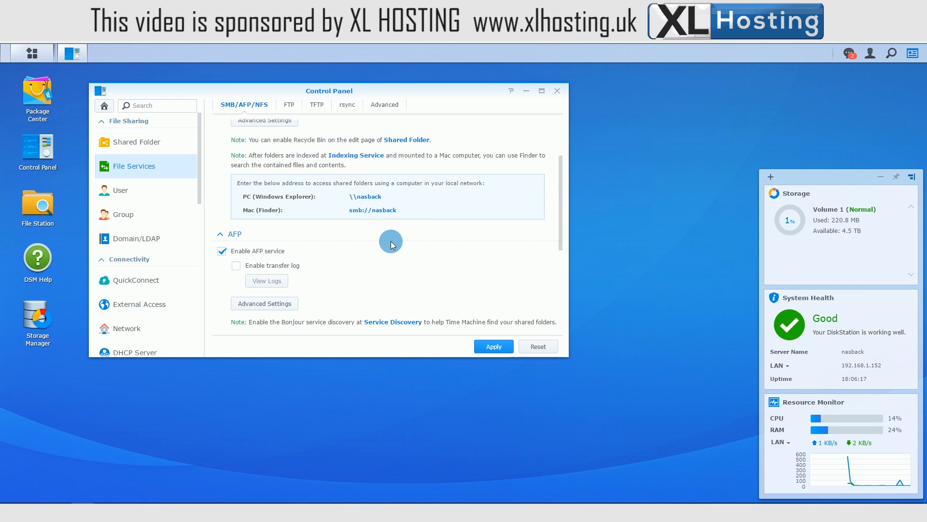
pyautogui.scroll(-4, 389, 242)
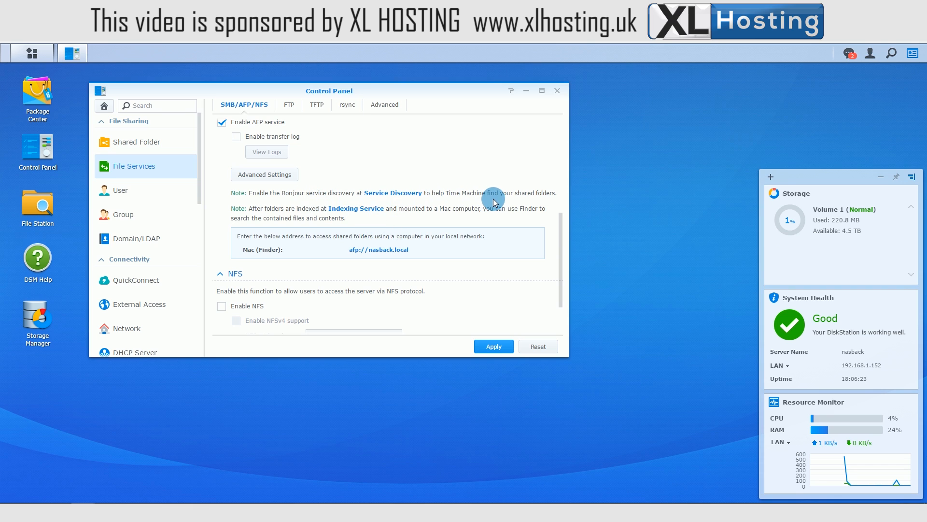
pyautogui.scroll(1, 496, 202)
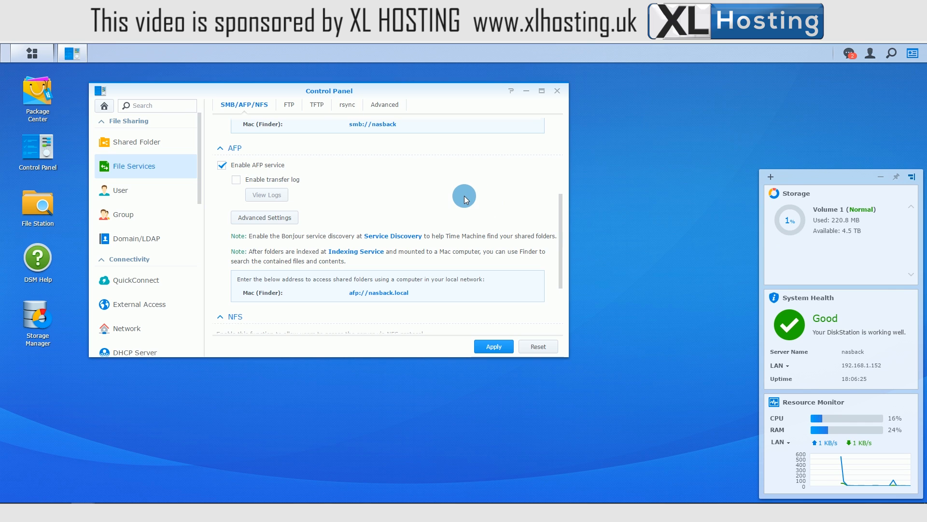
pyautogui.click(223, 165)
pyautogui.scroll(-2, 363, 195)
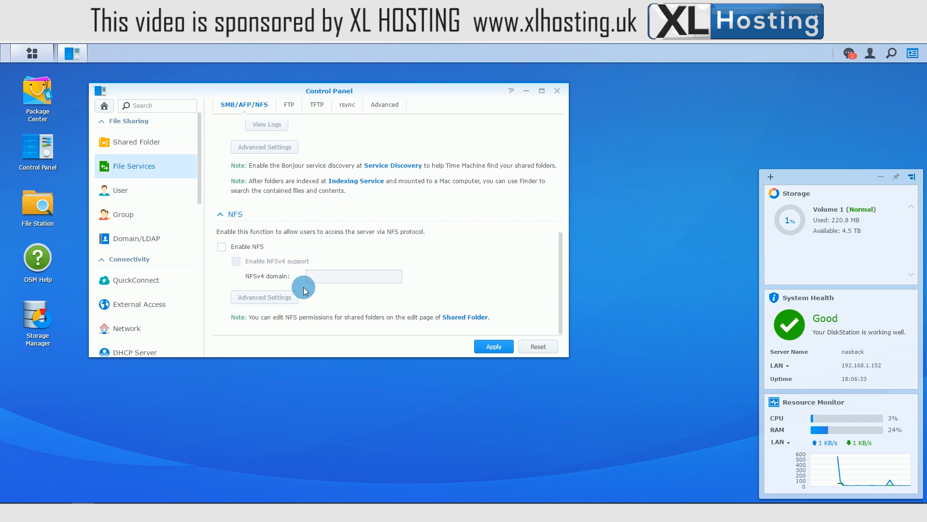
pyautogui.scroll(5, 363, 285)
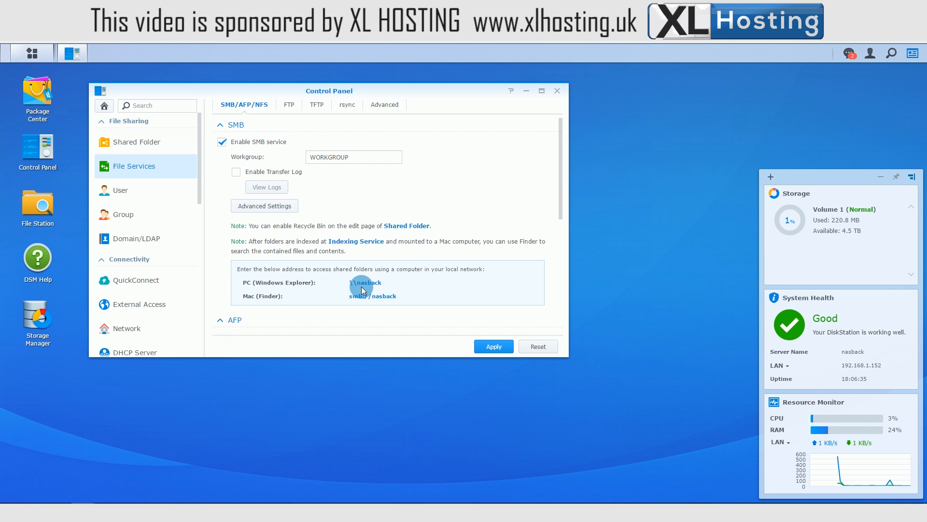
# Examine the FTP, TFTP and rsync settings of the file services
pyautogui.click(289, 106)
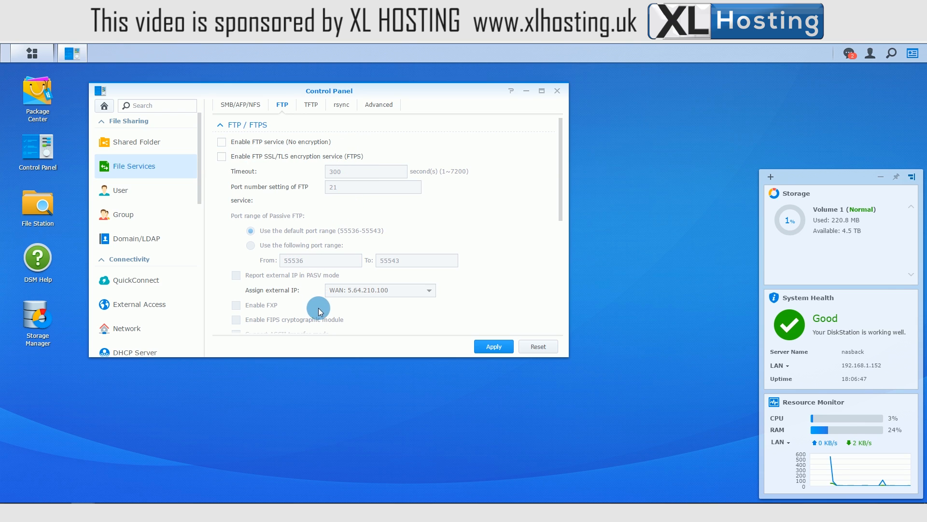
pyautogui.scroll(-3, 320, 313)
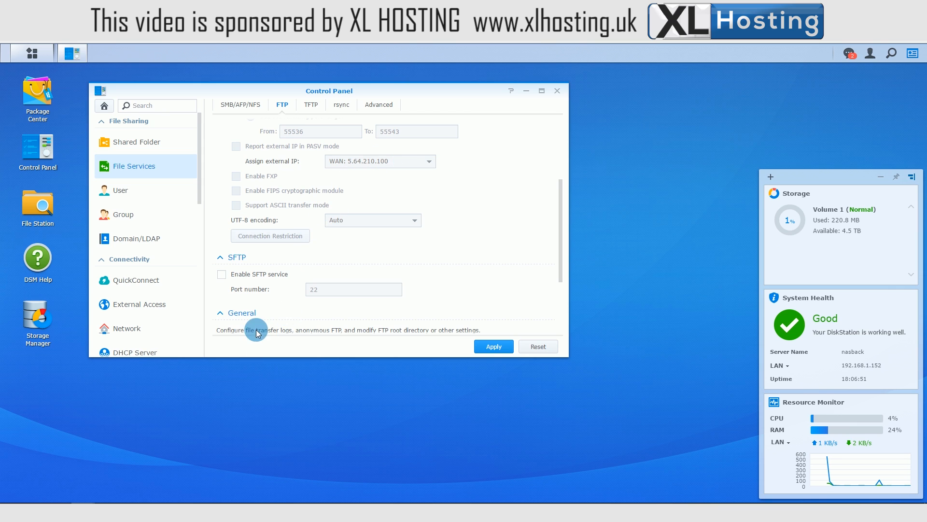
pyautogui.scroll(-2, 258, 297)
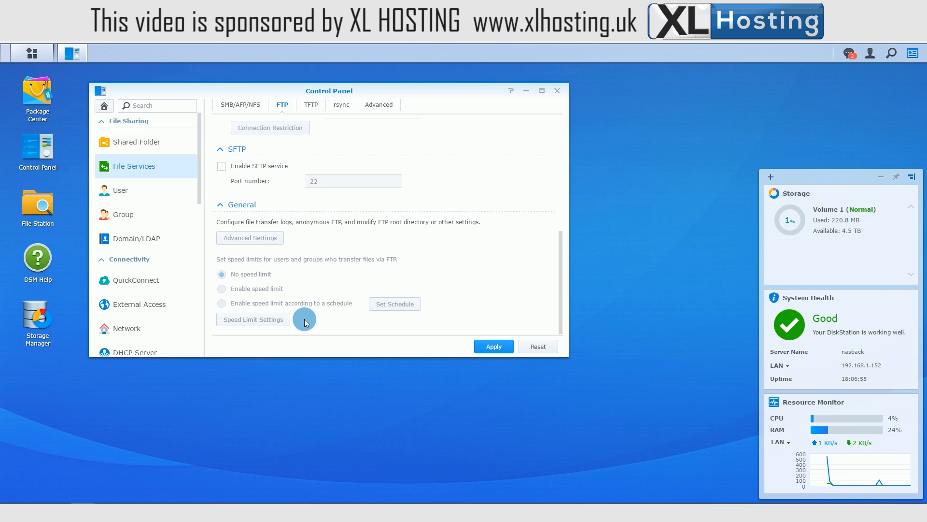
pyautogui.scroll(3, 323, 290)
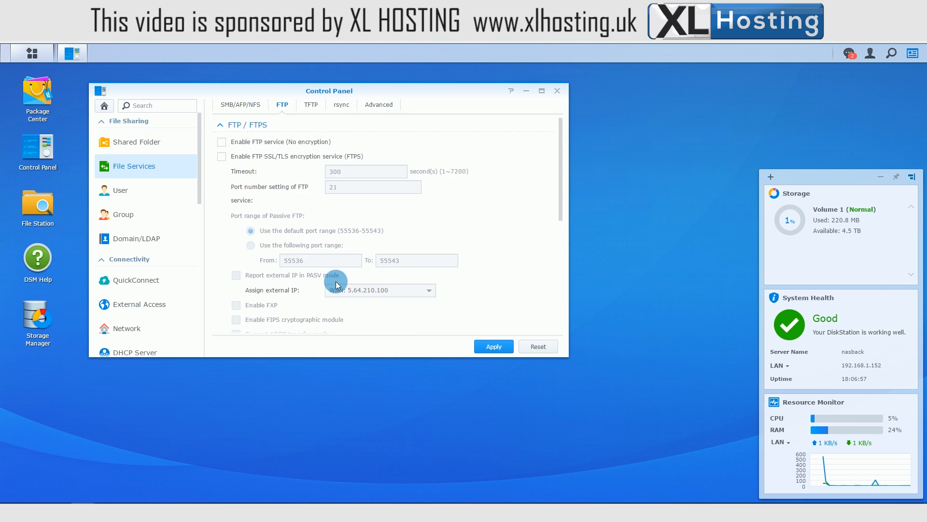
pyautogui.click(308, 109)
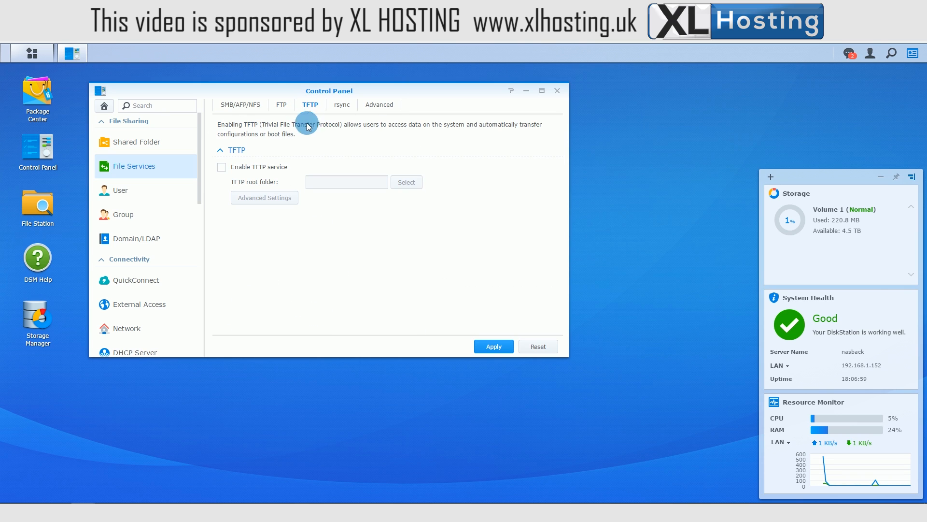
pyautogui.click(341, 106)
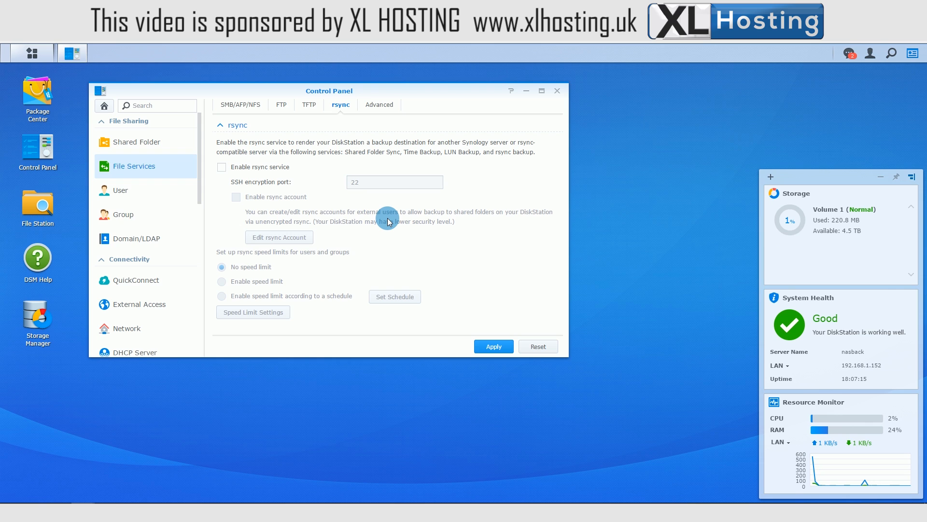
# Disable Bonjour service discovery in the advanced file services settings and apply the change
pyautogui.click(372, 105)
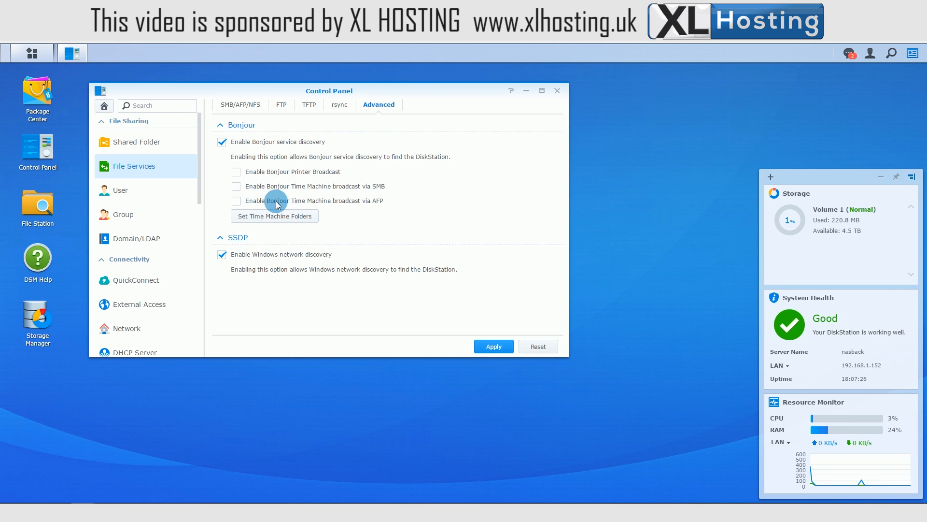
pyautogui.click(223, 143)
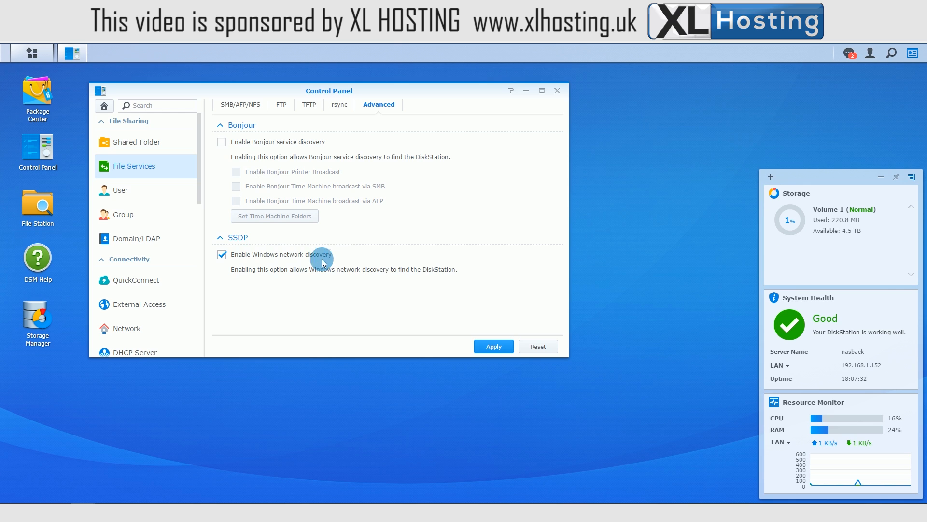
pyautogui.click(485, 346)
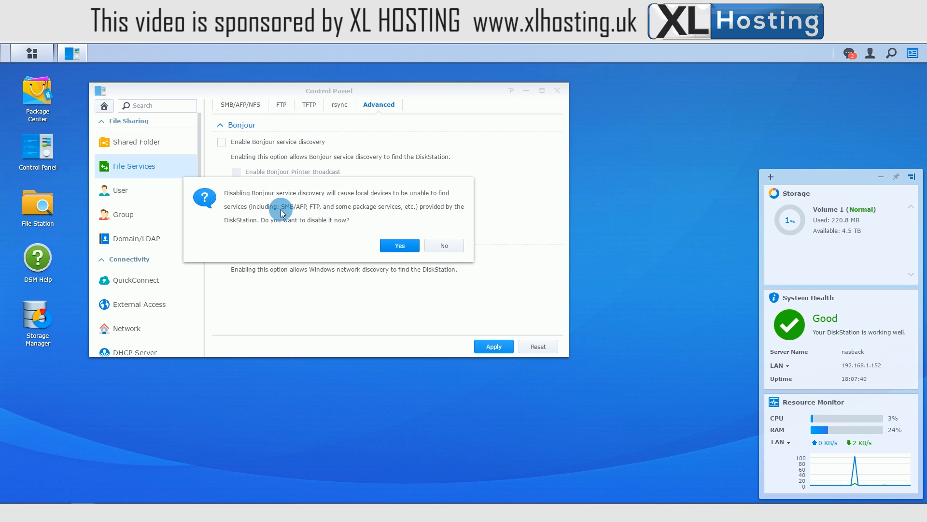
pyautogui.click(393, 245)
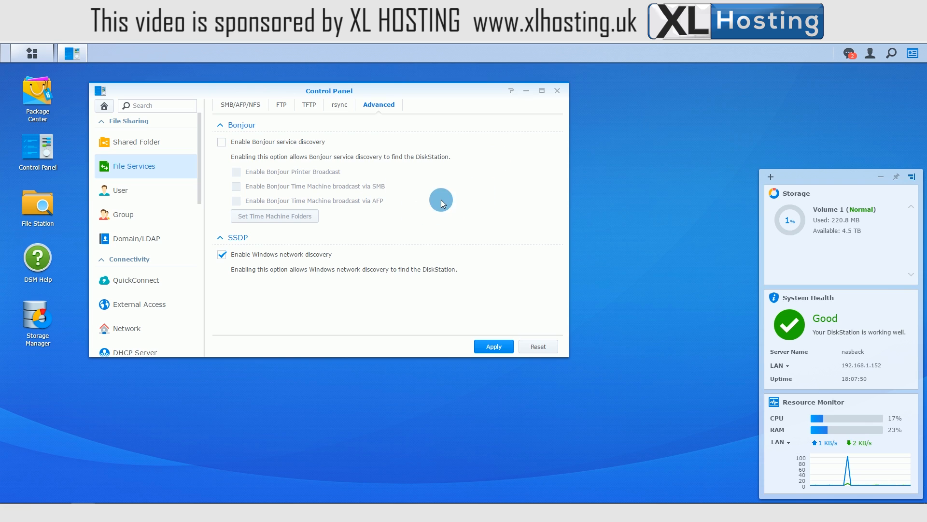
# Review the user accounts, the groups and the Domain/LDAP settings
pyautogui.click(116, 192)
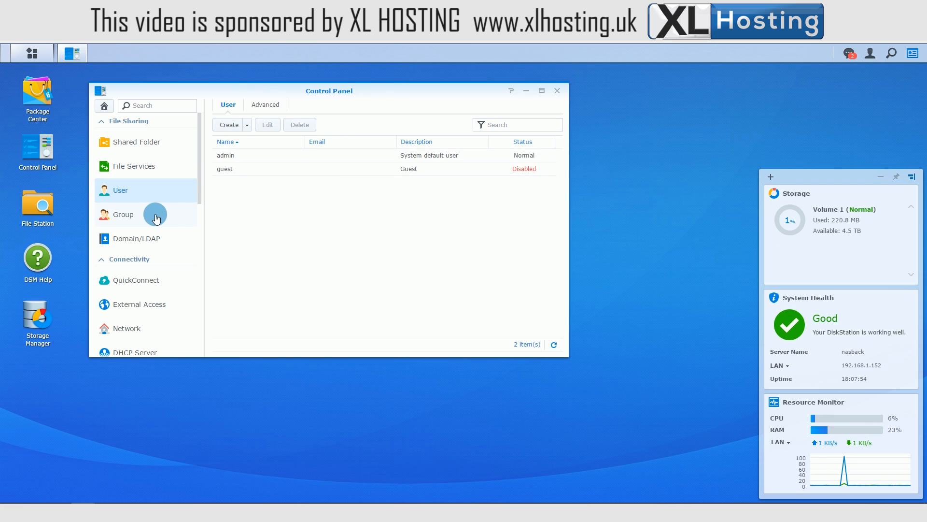
pyautogui.click(120, 214)
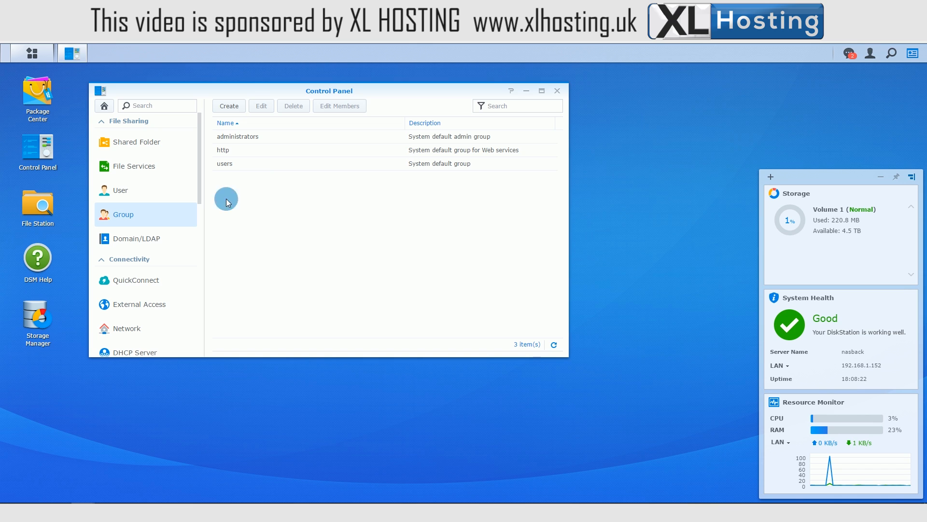
pyautogui.click(151, 241)
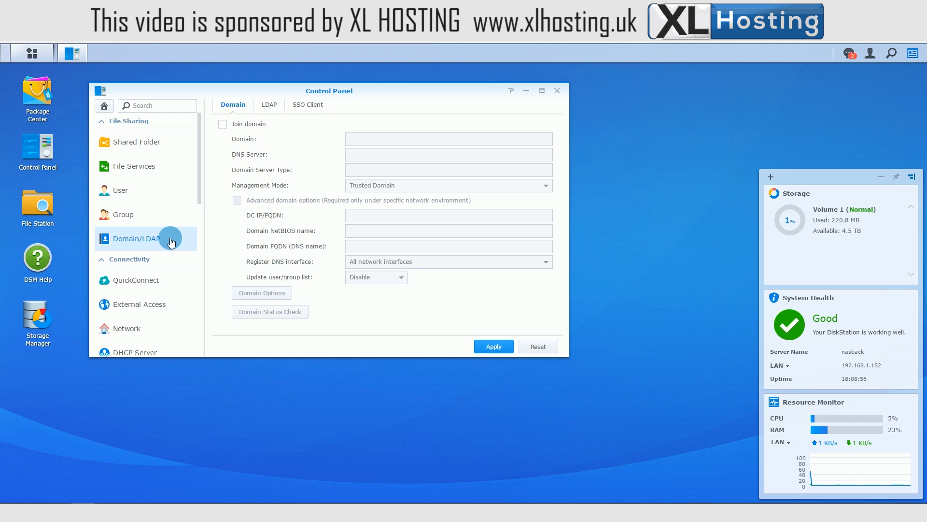
# Examine the general and advanced QuickConnect settings and the DDNS page for external access
pyautogui.click(158, 282)
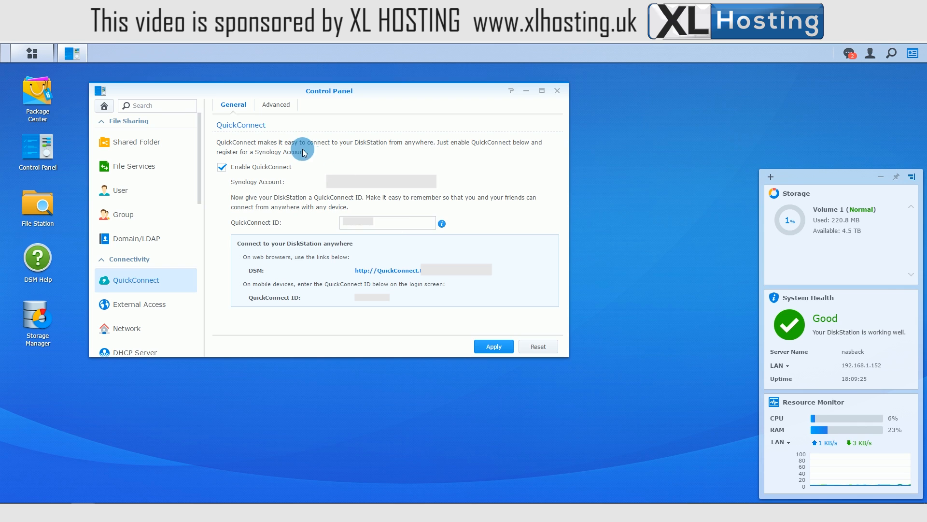
pyautogui.click(285, 105)
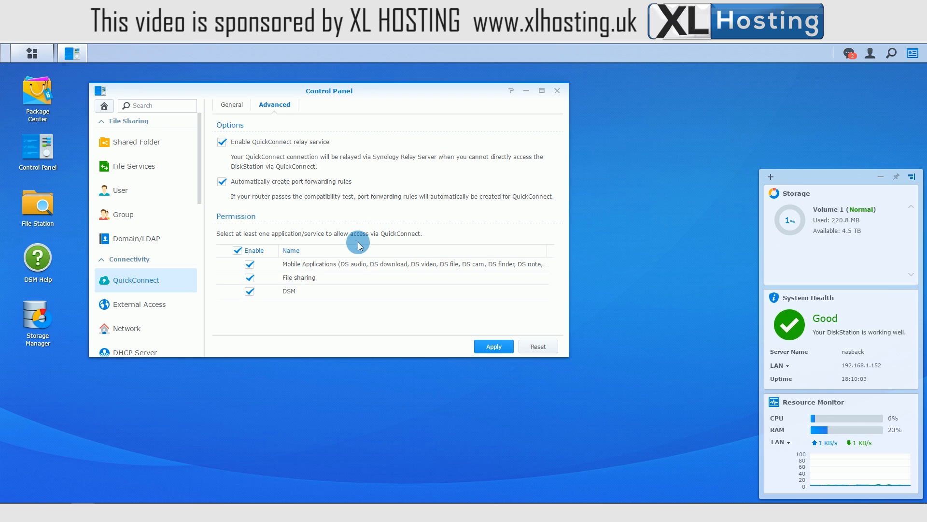
pyautogui.click(139, 305)
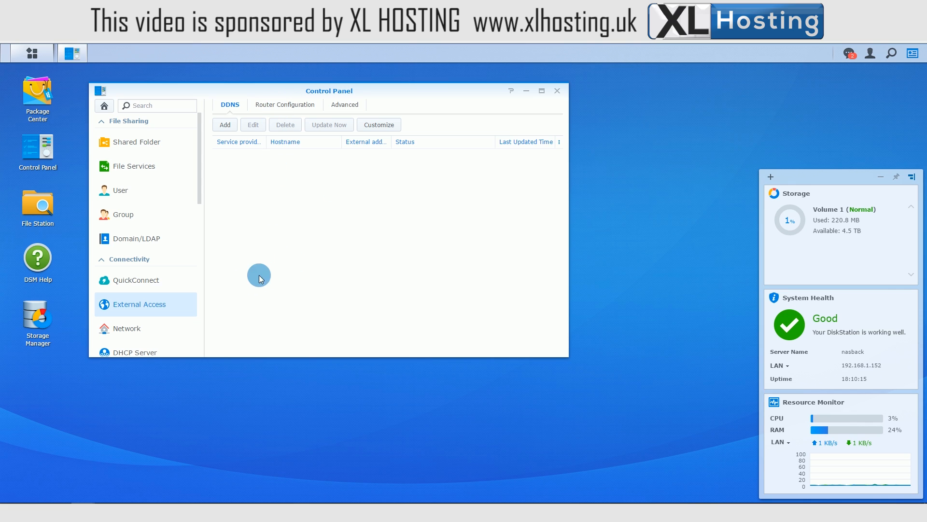
# Review the general network settings and LAN interface details, along with the DHCP Server and Wireless pages
pyautogui.scroll(-2, 147, 289)
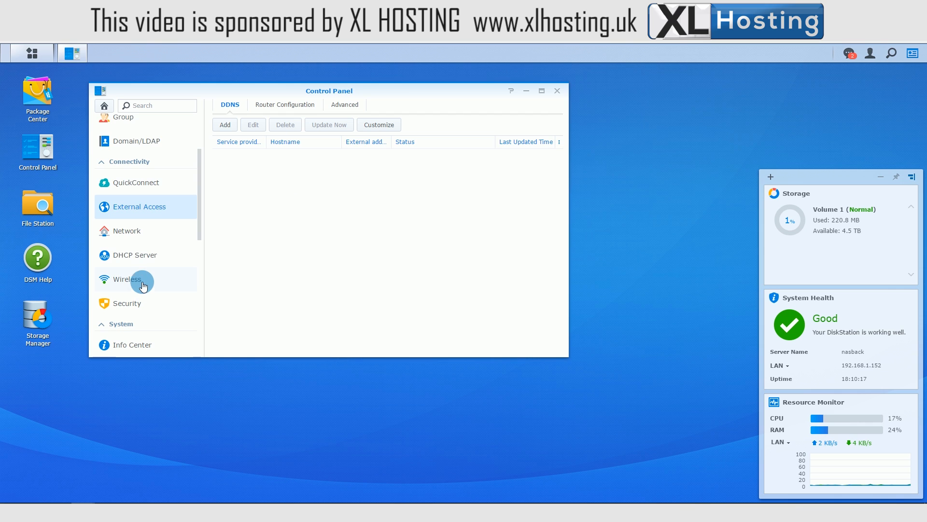
pyautogui.click(139, 232)
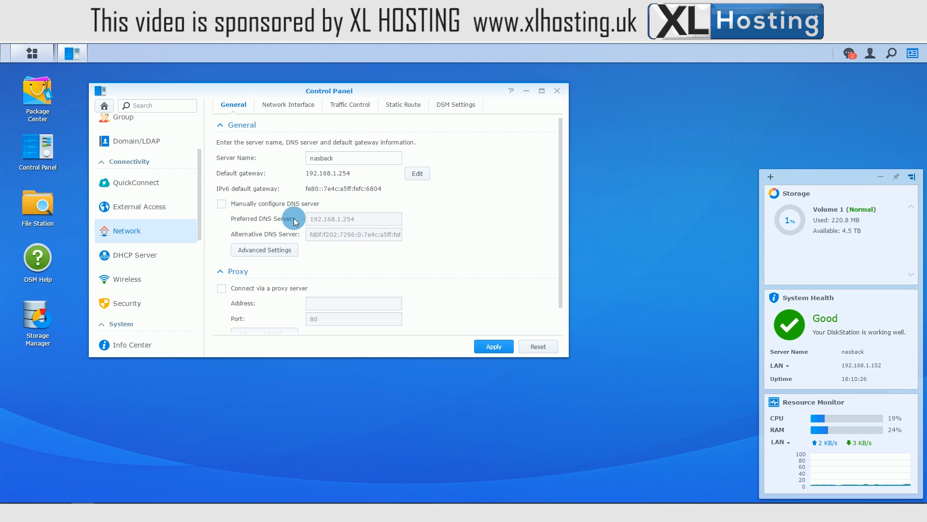
pyautogui.scroll(-1, 338, 290)
pyautogui.scroll(1, 331, 303)
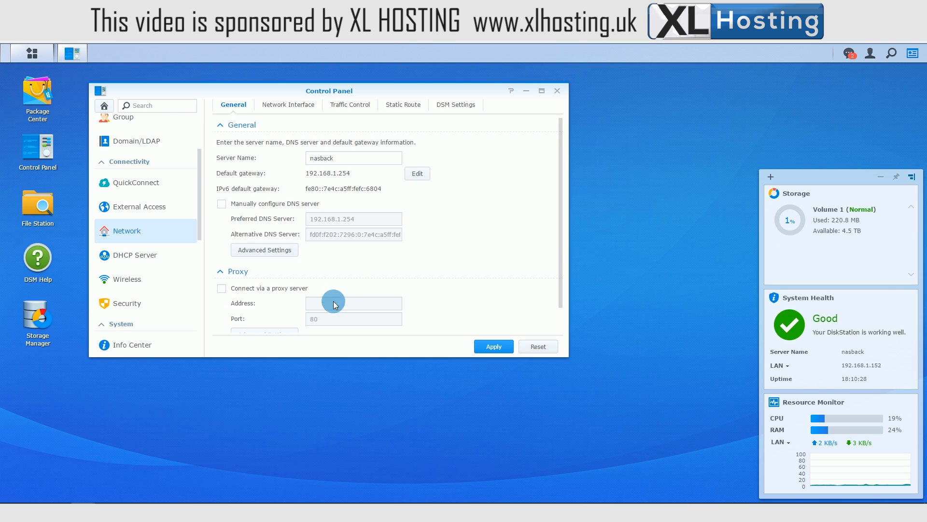
pyautogui.click(294, 105)
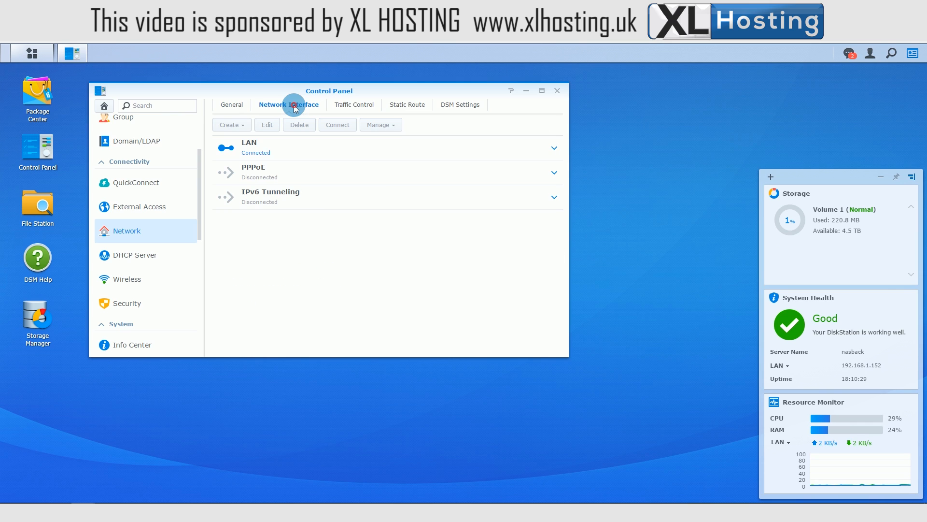
pyautogui.click(552, 143)
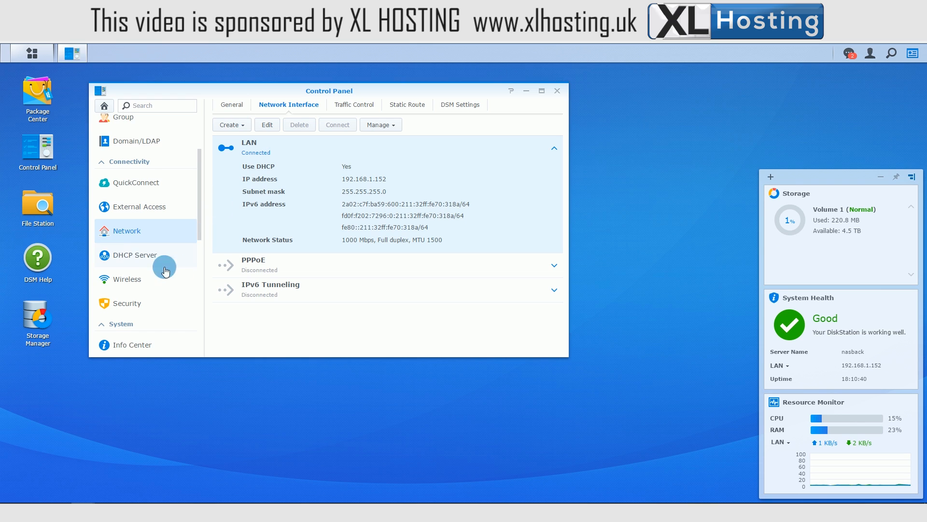
pyautogui.click(128, 262)
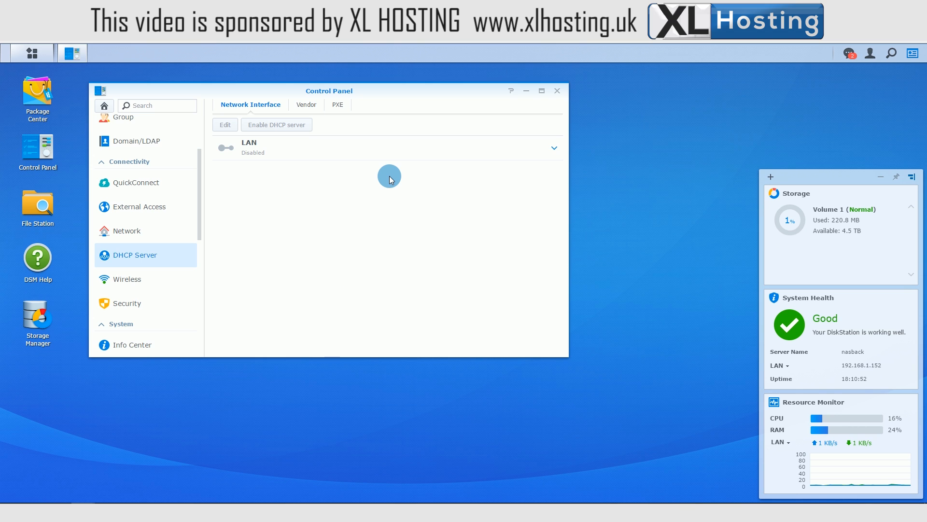
pyautogui.click(116, 280)
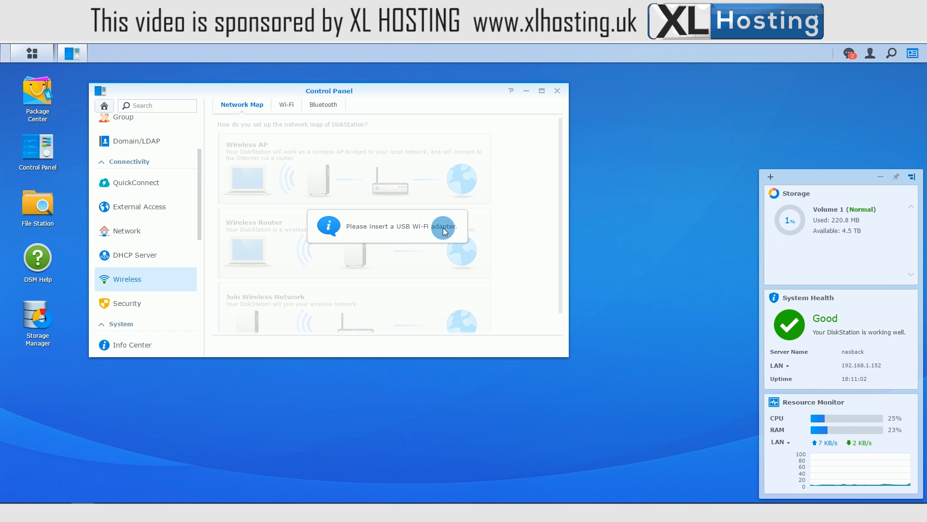
# Examine the security settings, including the firewall, DoS protection and account auto-block options
pyautogui.scroll(-3, 175, 292)
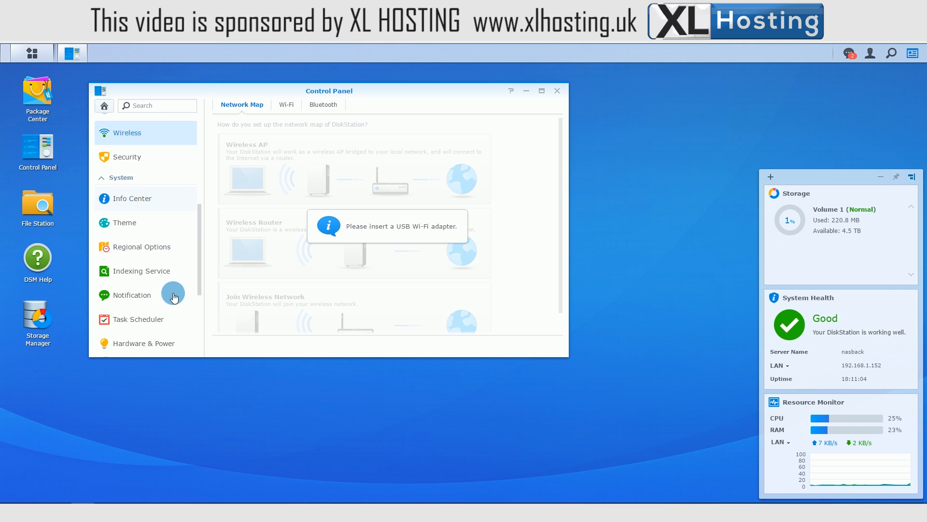
pyautogui.click(134, 162)
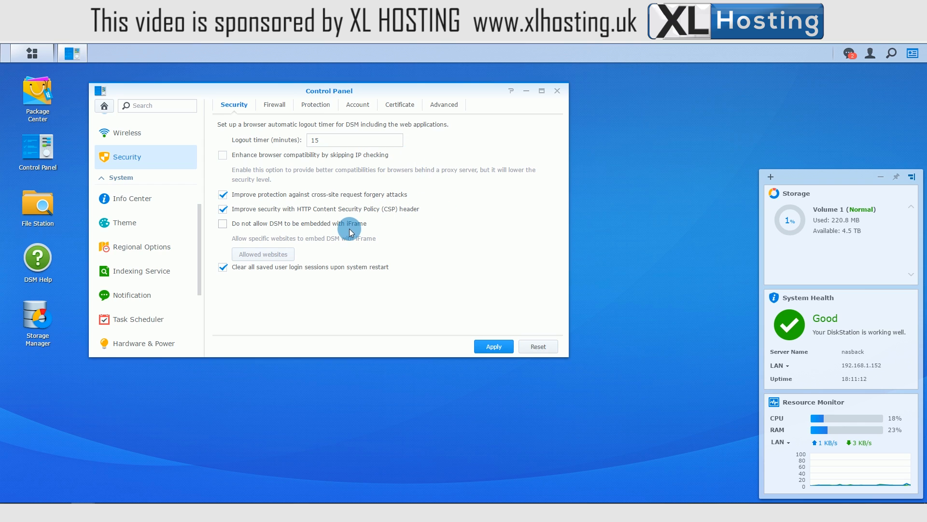
pyautogui.click(277, 104)
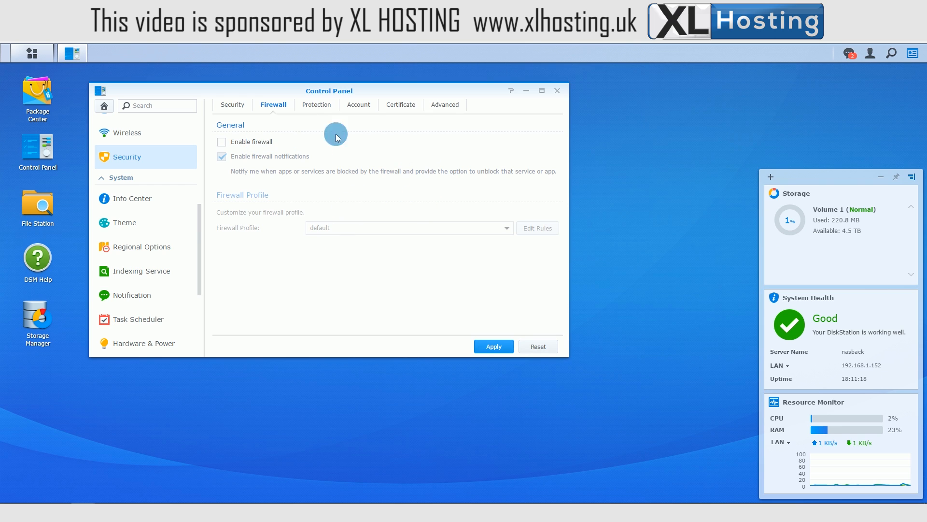
pyautogui.click(313, 105)
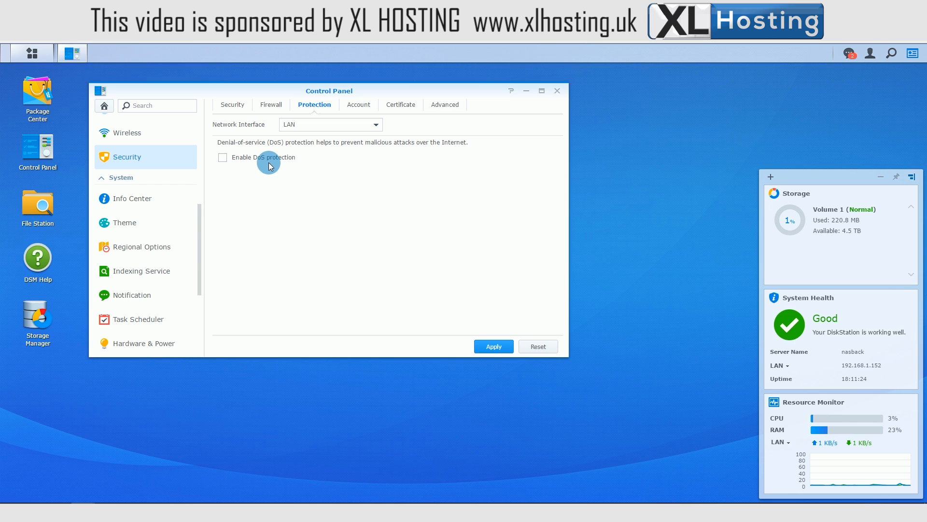
pyautogui.click(358, 104)
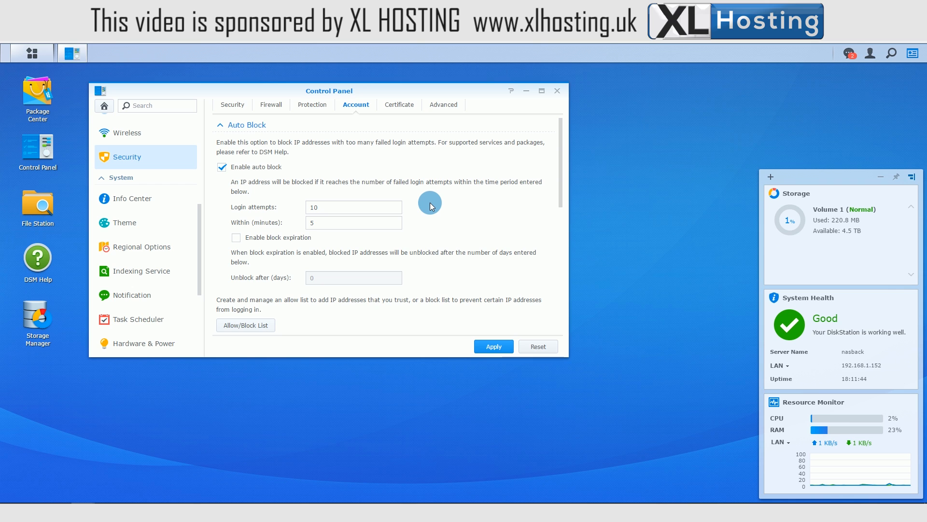
# Examine the account protection and trusted client options below the auto-block settings
pyautogui.scroll(-5, 431, 206)
pyautogui.scroll(-3, 432, 206)
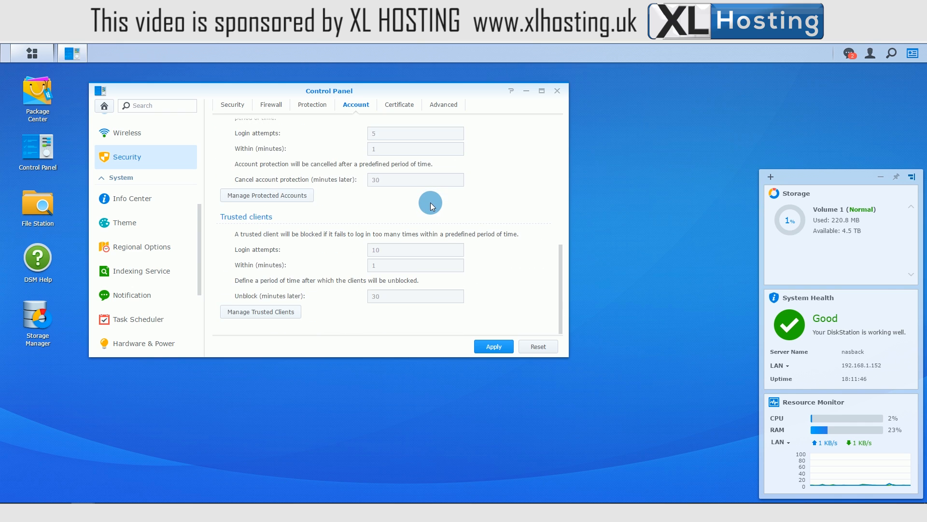
pyautogui.scroll(8, 431, 206)
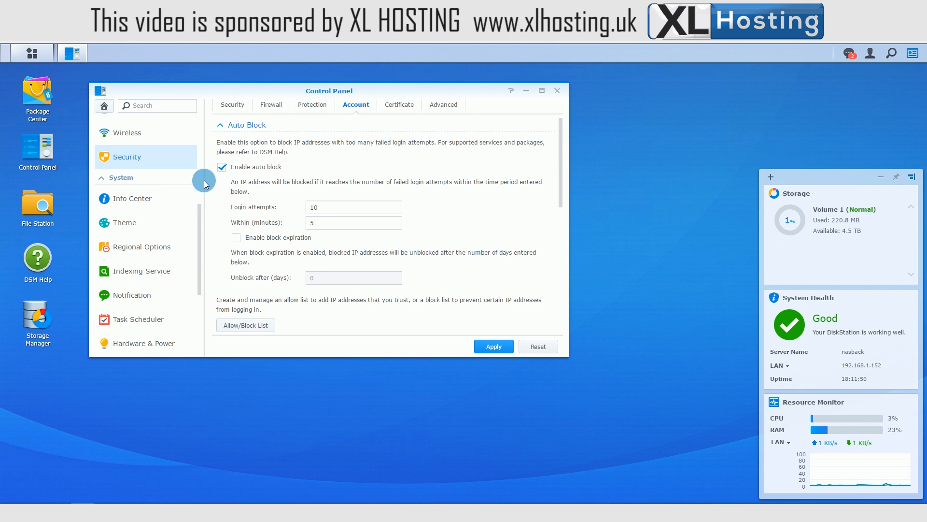
# Review the Info Center's general, network, storage and service information
pyautogui.click(131, 206)
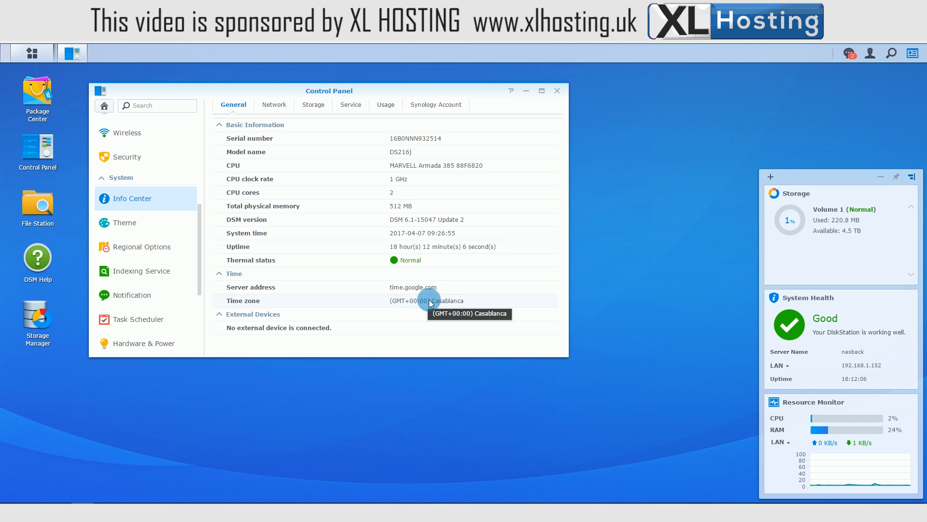
pyautogui.click(279, 108)
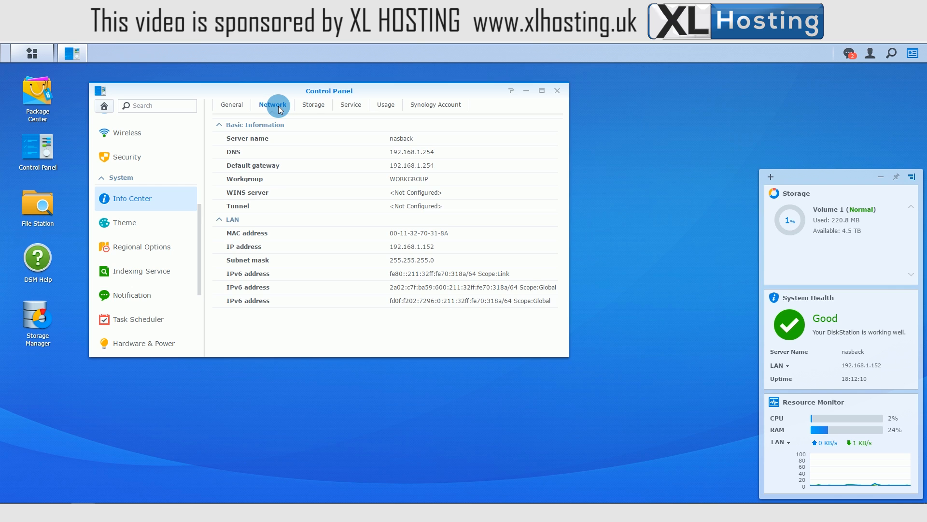
pyautogui.click(309, 105)
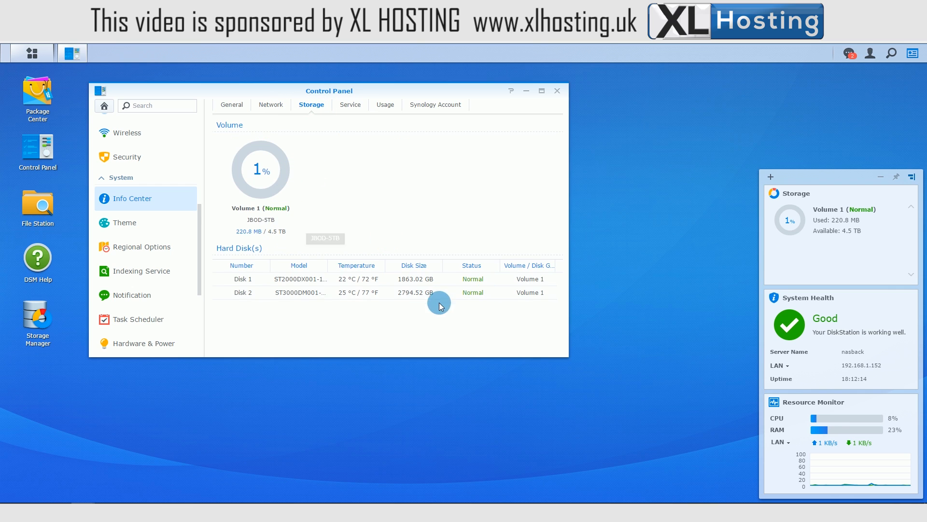
pyautogui.click(350, 105)
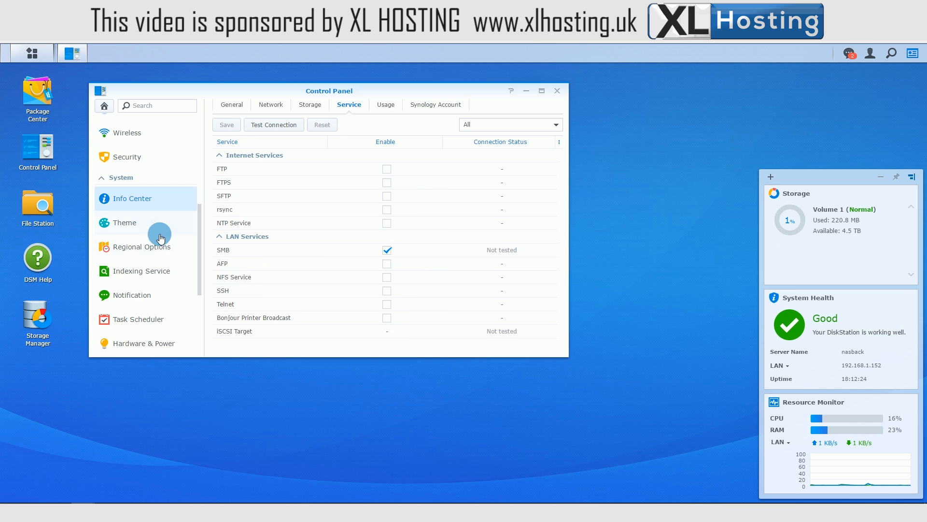
# Examine the login style options, including template, background and logo, and the desktop theme setting
pyautogui.click(129, 226)
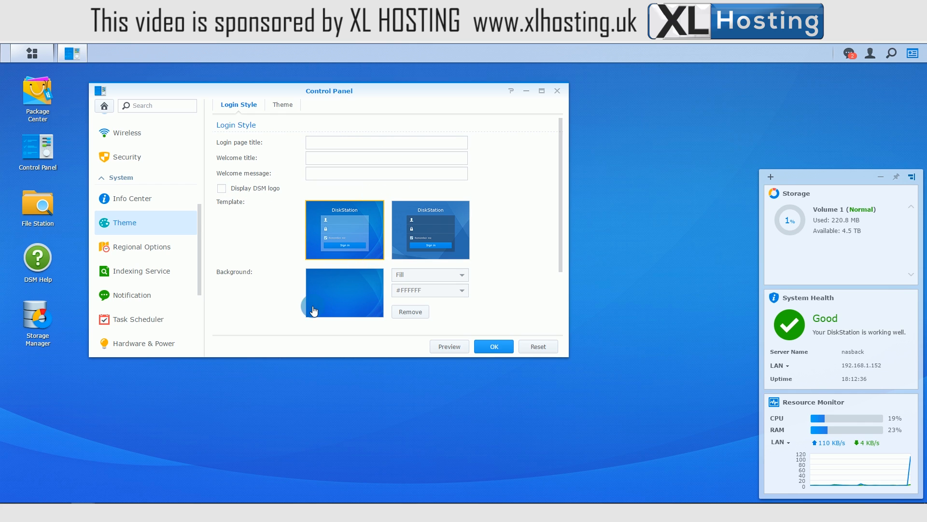
pyautogui.scroll(-2, 338, 300)
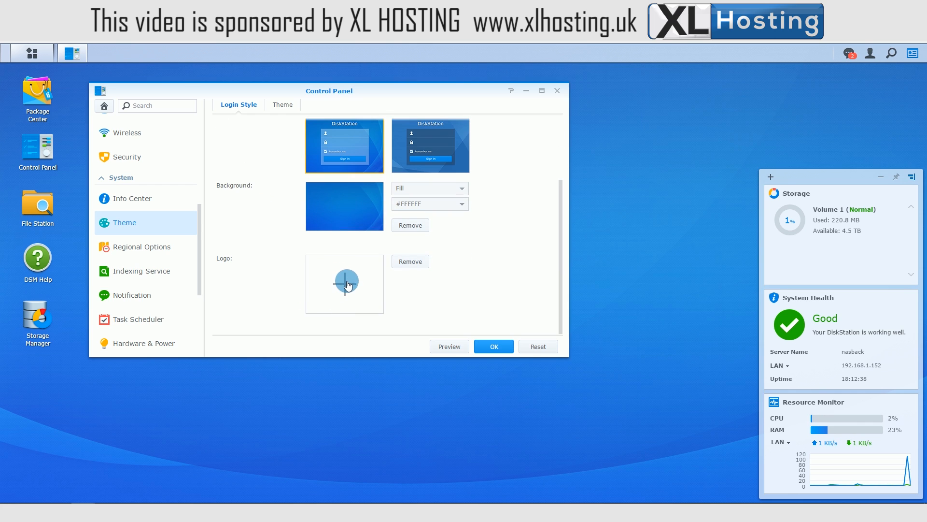
pyautogui.scroll(2, 288, 262)
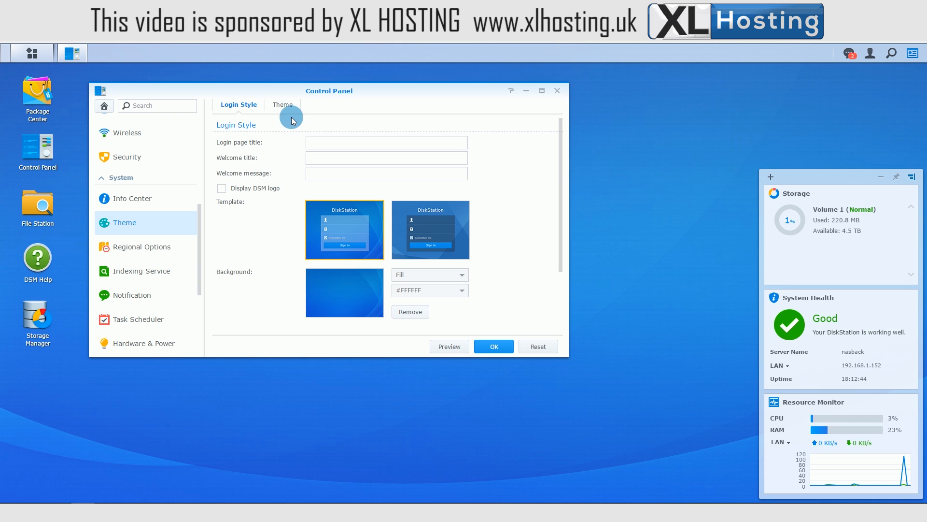
pyautogui.click(282, 104)
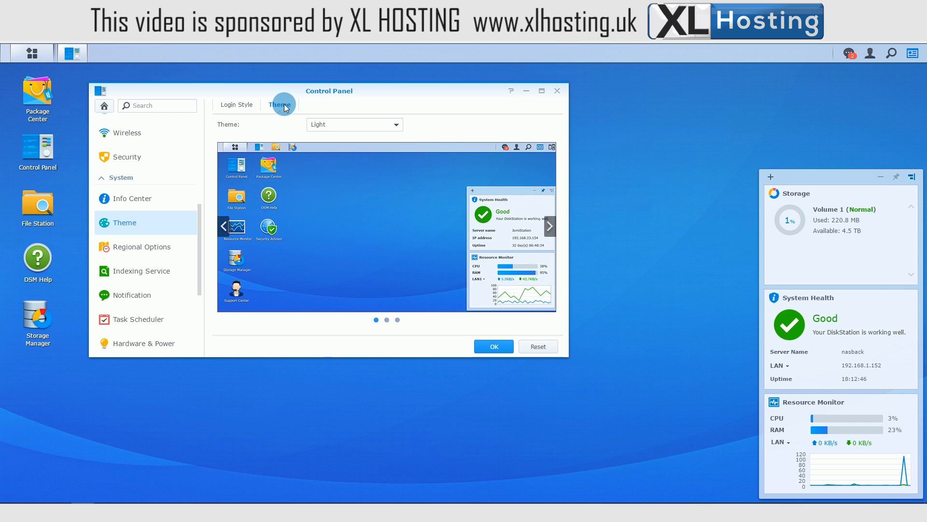
# Set the time zone in the regional options to (GMT+00:00) Dublin, Edinburgh, Lisbon and apply the change
pyautogui.click(155, 248)
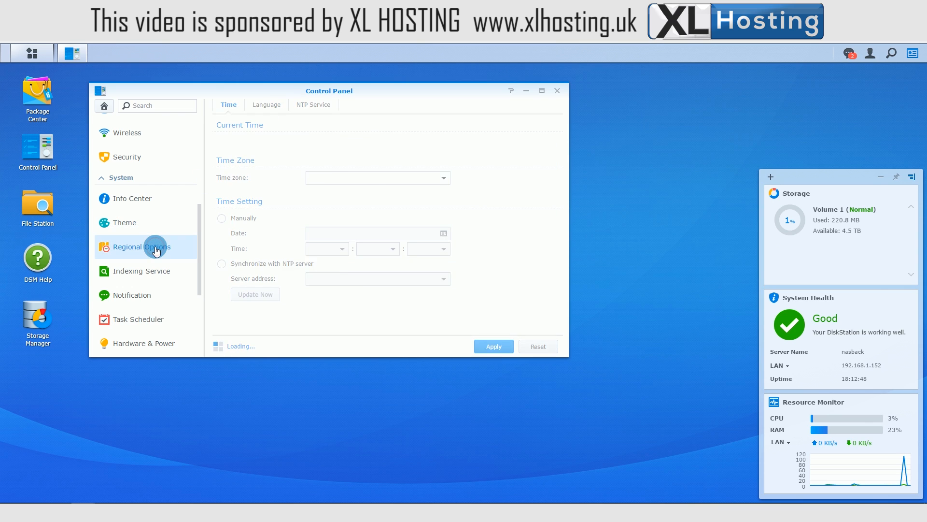
pyautogui.click(348, 183)
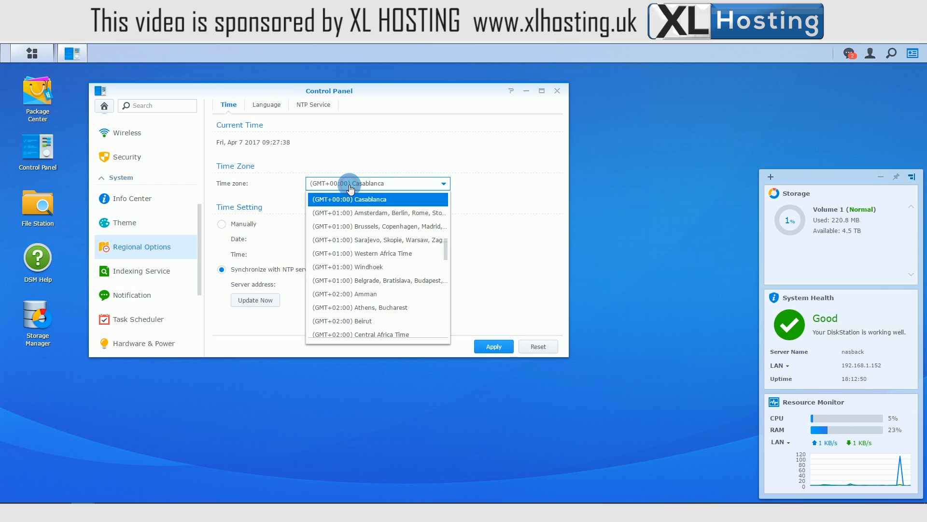
pyautogui.scroll(1, 350, 189)
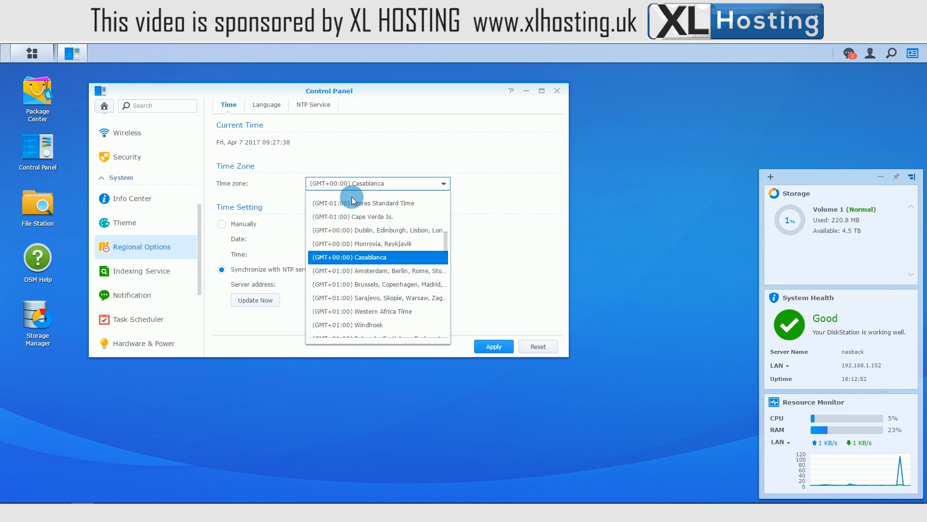
pyautogui.click(356, 239)
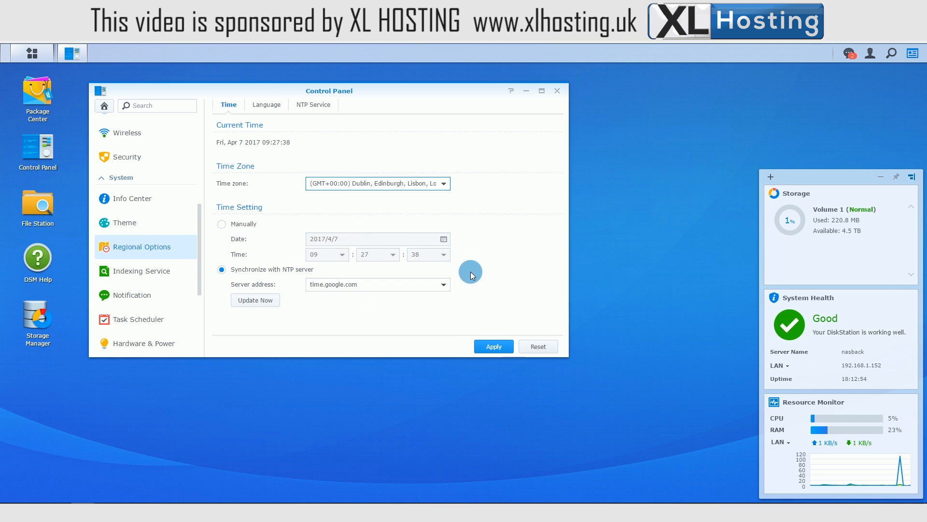
pyautogui.click(488, 345)
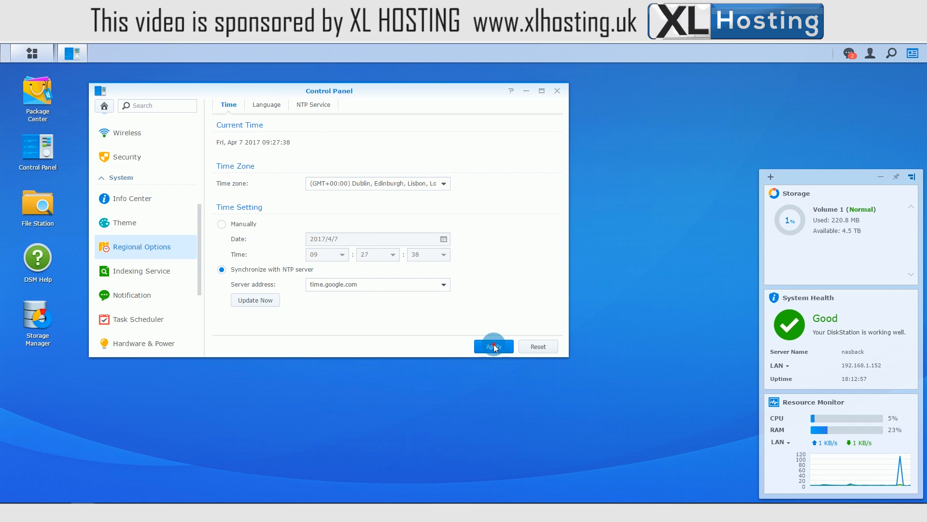
# Review the language options and the Indexing Service's media indexing, thumbnail and video conversion settings
pyautogui.click(266, 107)
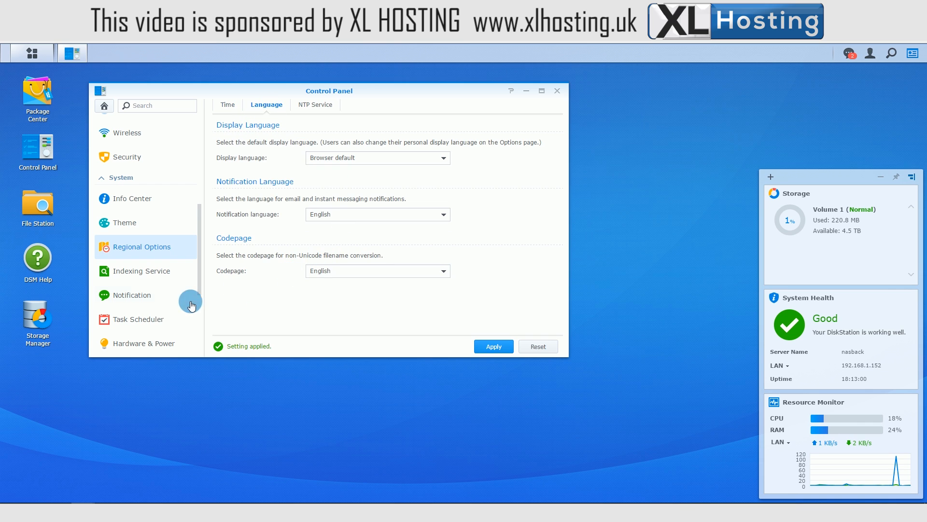
pyautogui.click(155, 278)
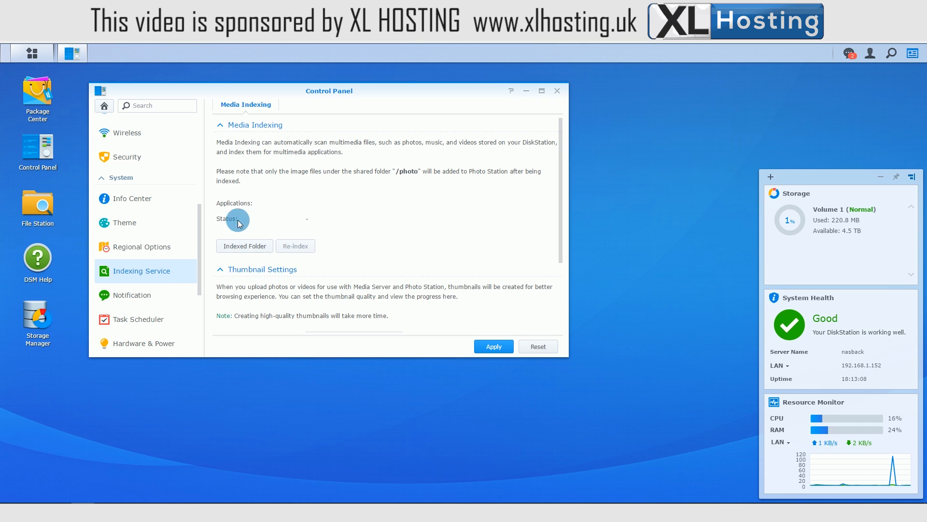
pyautogui.scroll(-2, 385, 295)
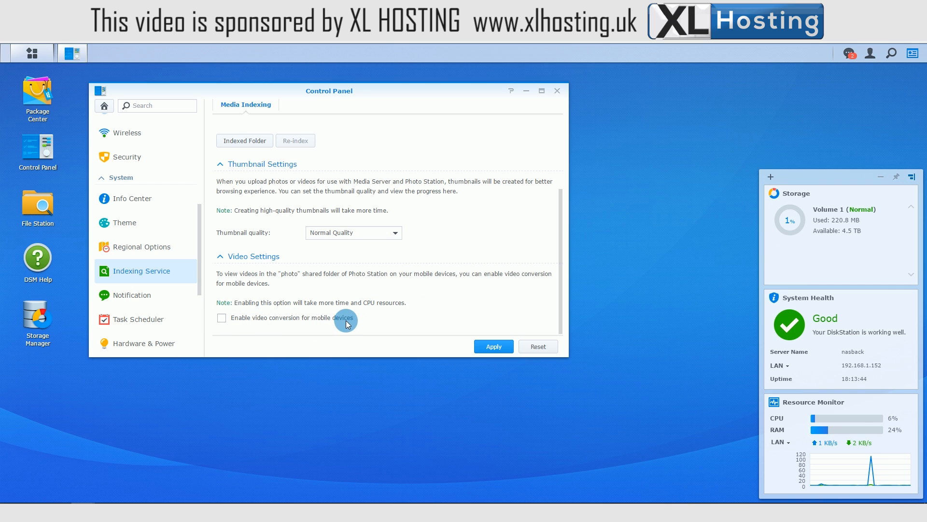
# Examine the email and push service notification pages and the advanced list of notification events
pyautogui.click(129, 295)
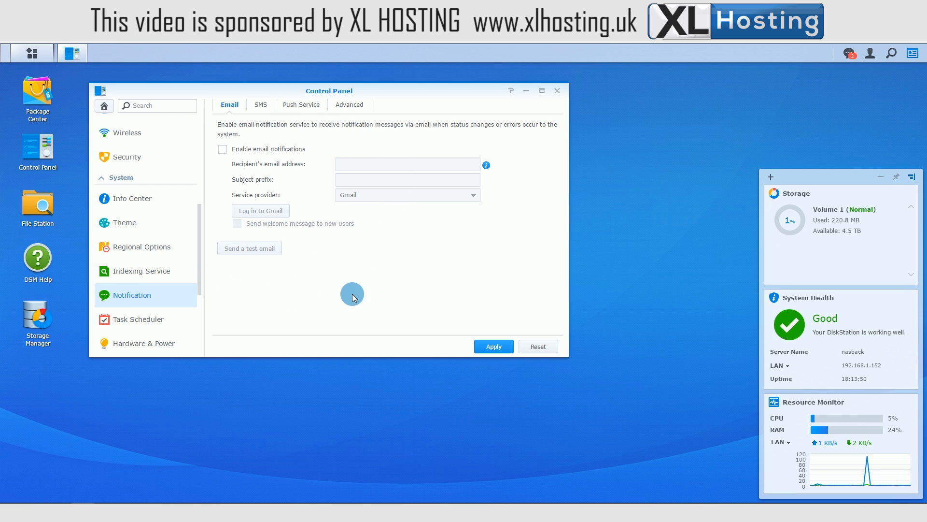
pyautogui.click(299, 105)
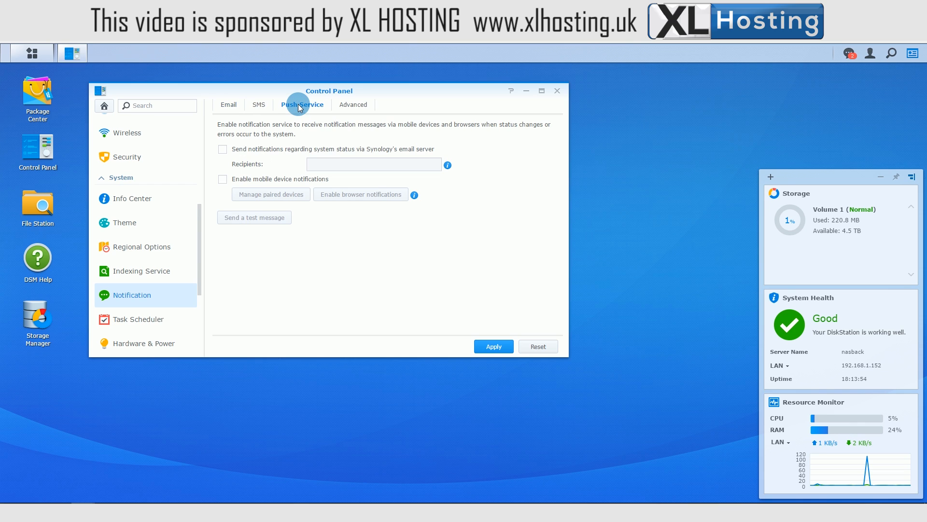
pyautogui.click(344, 106)
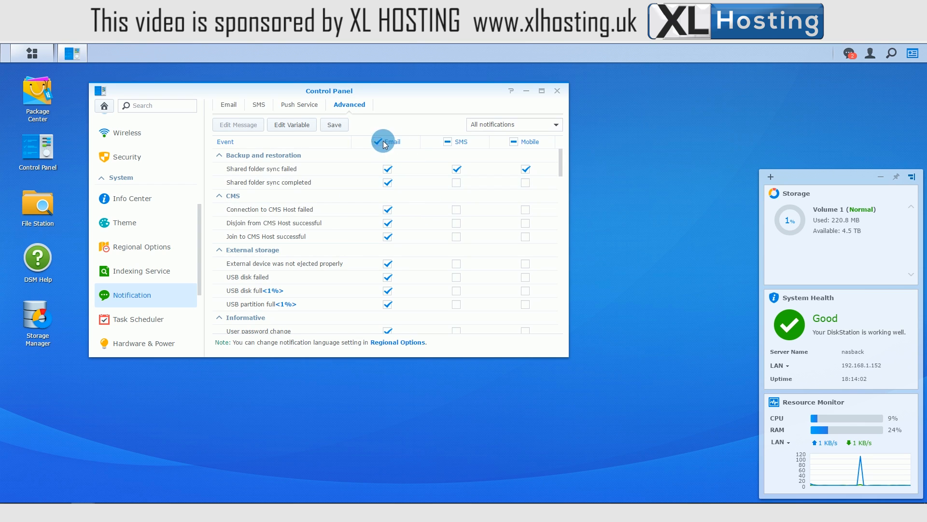
pyautogui.scroll(-5, 421, 207)
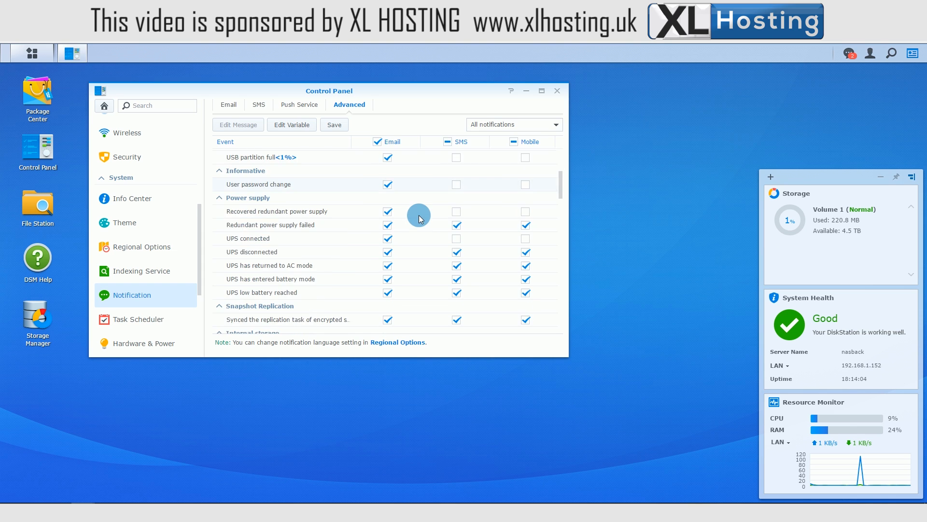
pyautogui.scroll(-5, 419, 219)
pyautogui.scroll(3, 419, 216)
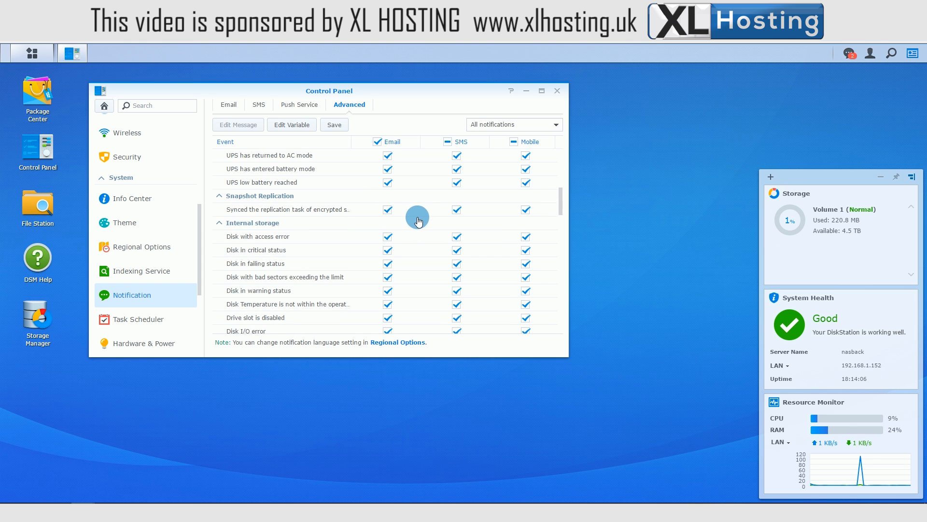
pyautogui.scroll(-3, 413, 239)
pyautogui.scroll(-10, 413, 238)
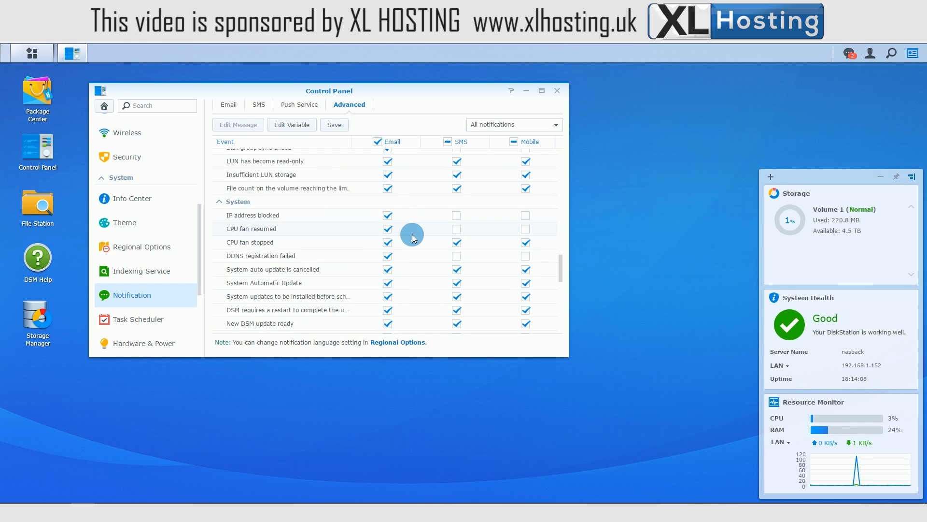
pyautogui.click(299, 105)
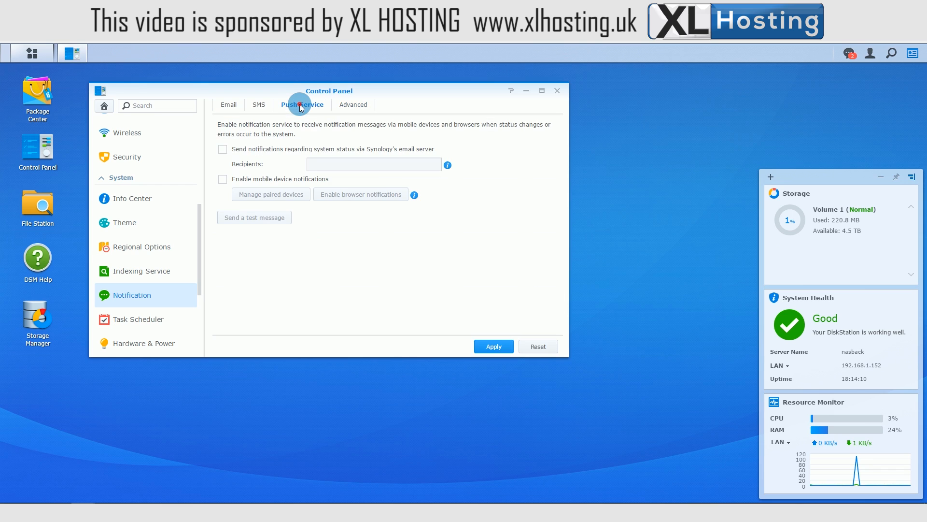
pyautogui.click(260, 149)
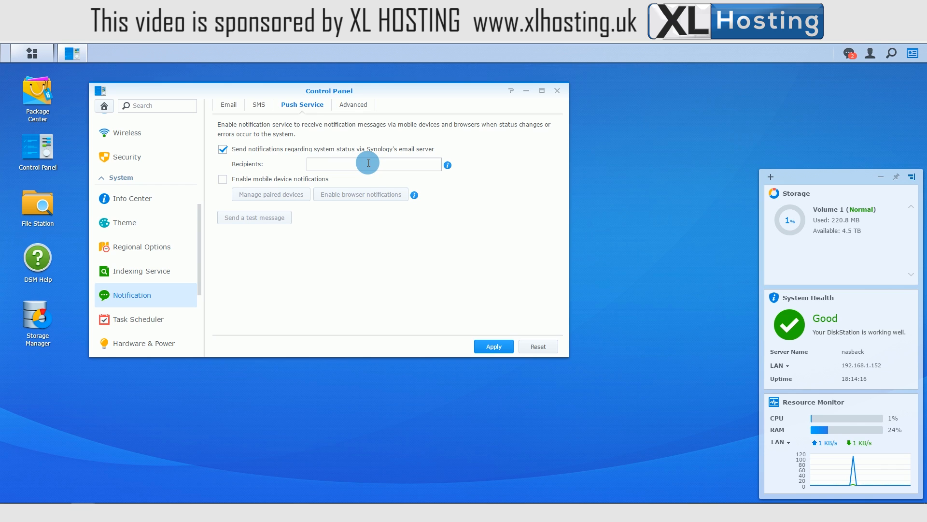
# Review the SMS notification options and the service providers offered for email notifications, leaving email notifications disabled
pyautogui.click(259, 105)
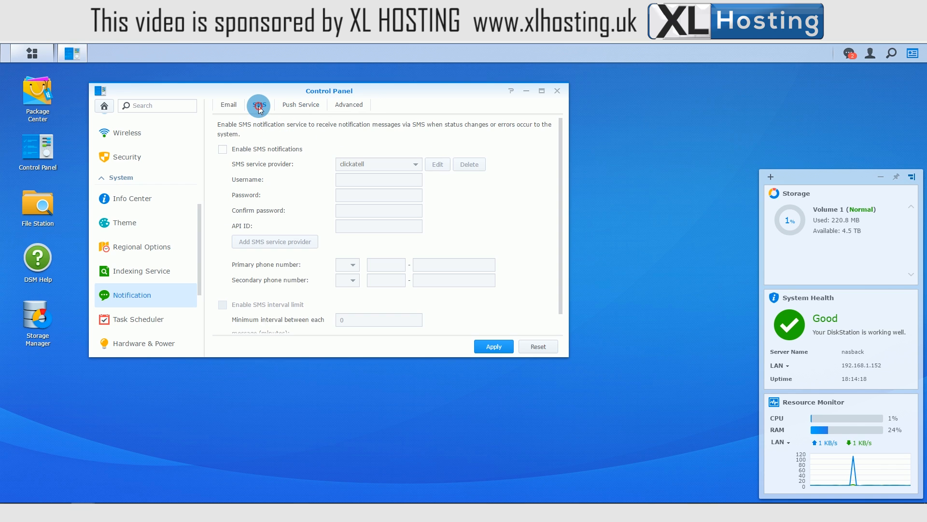
pyautogui.click(229, 104)
pyautogui.click(225, 149)
pyautogui.click(379, 196)
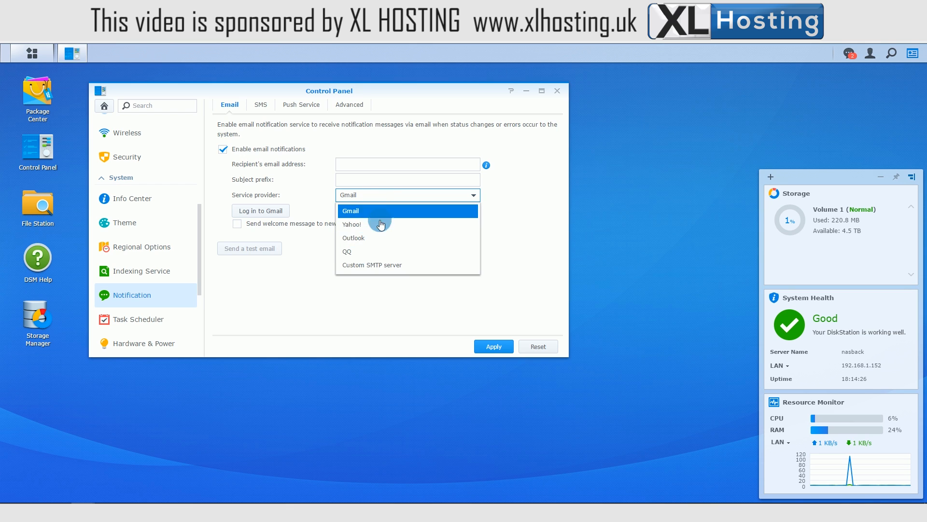
pyautogui.click(314, 244)
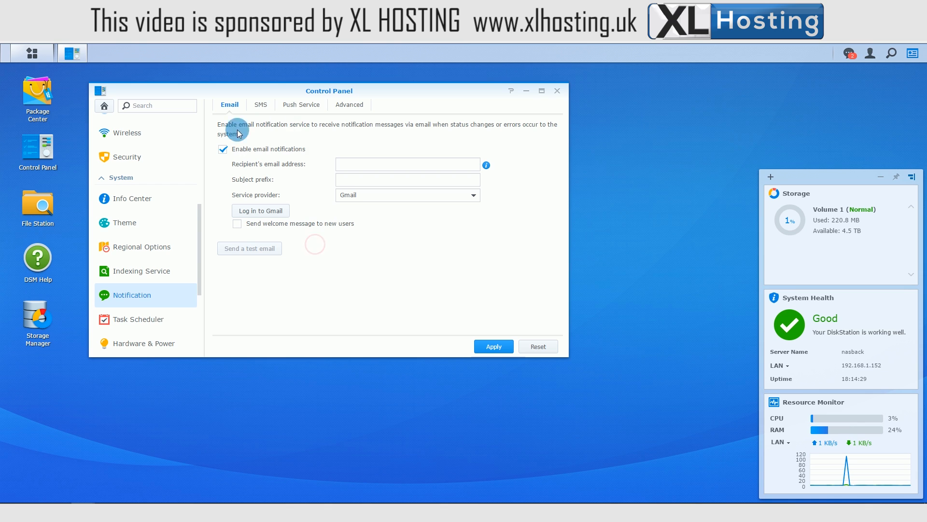
pyautogui.click(223, 149)
# Enable mobile device notifications in the push service settings
pyautogui.click(293, 106)
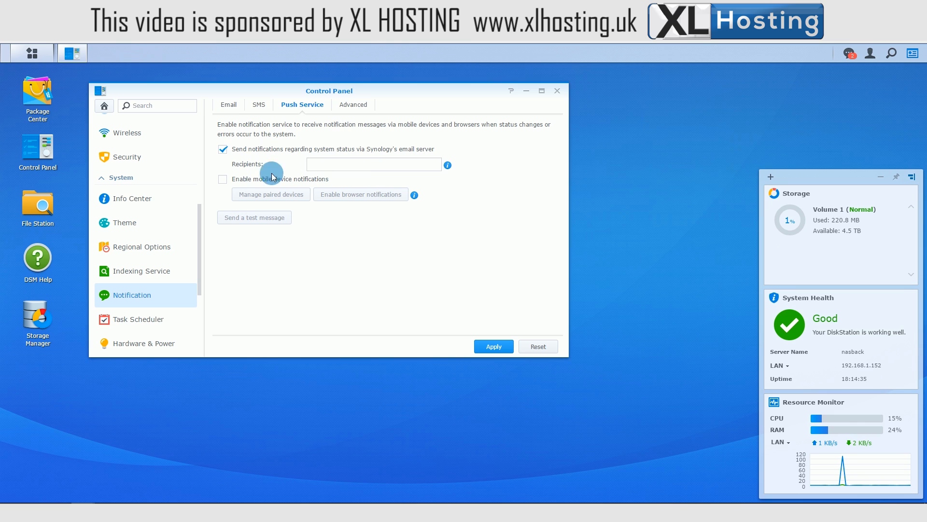
pyautogui.click(222, 180)
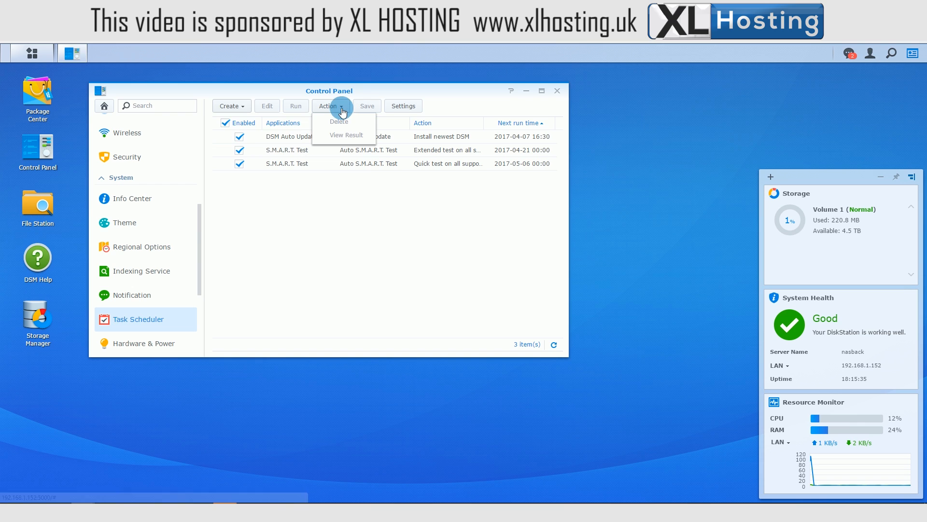
# Review the DSM Auto Update task's schedule and the Task Scheduler's output recording settings without changing them
pyautogui.click(286, 138)
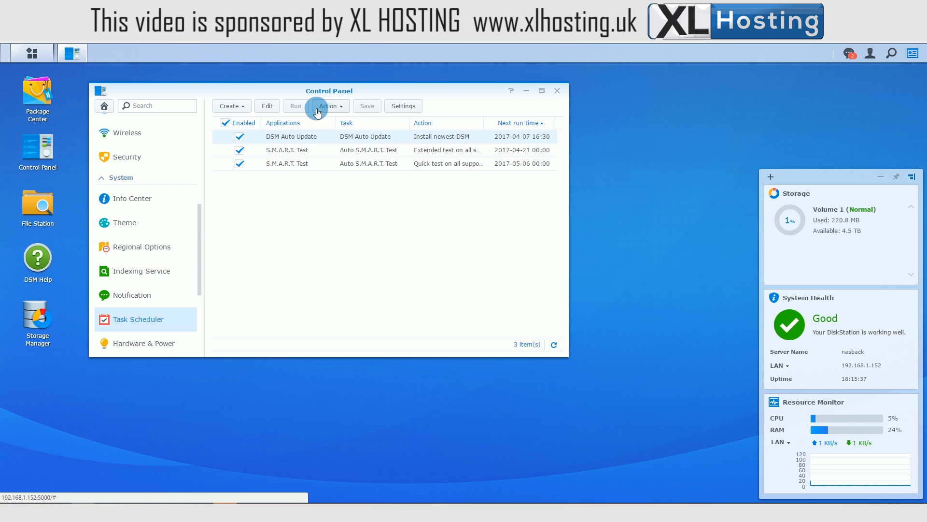
pyautogui.click(263, 108)
pyautogui.click(267, 114)
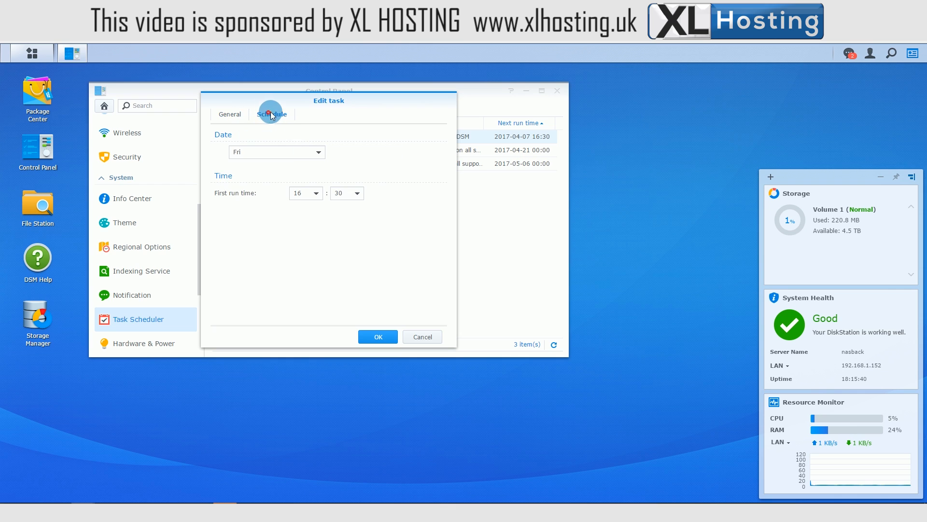
pyautogui.click(419, 337)
pyautogui.click(405, 110)
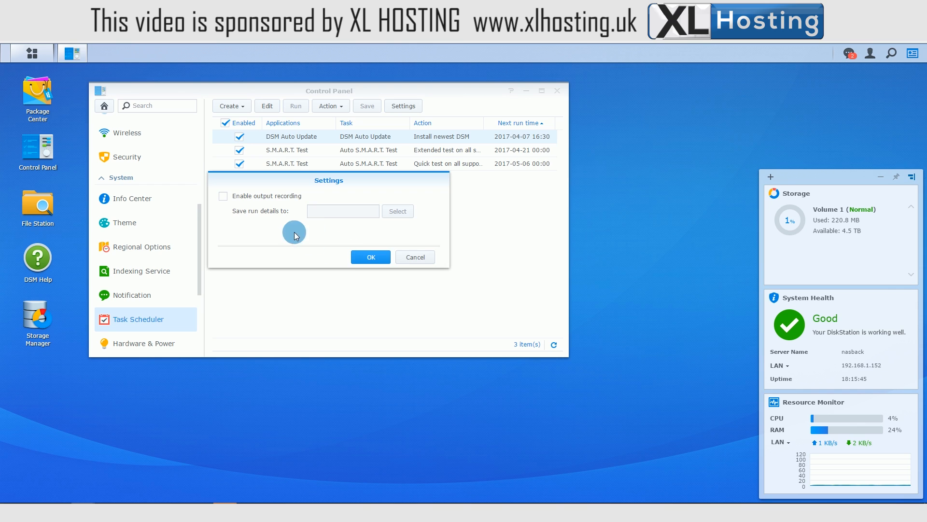
pyautogui.click(416, 257)
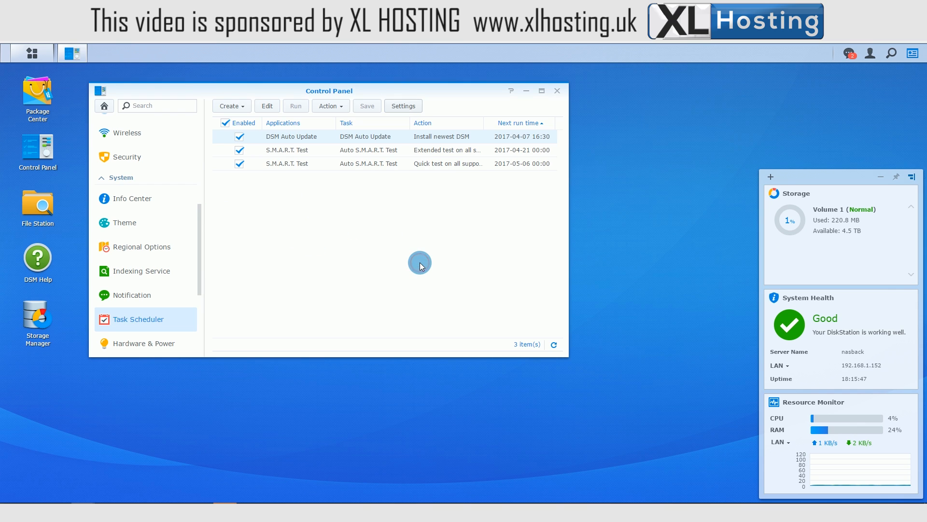
# Open the system notifications and clear all of them
pyautogui.click(850, 54)
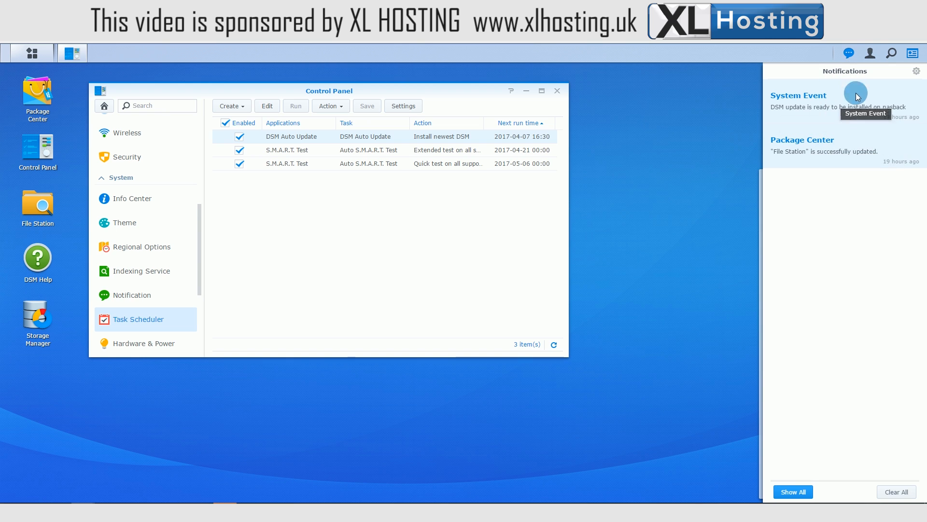
pyautogui.click(885, 490)
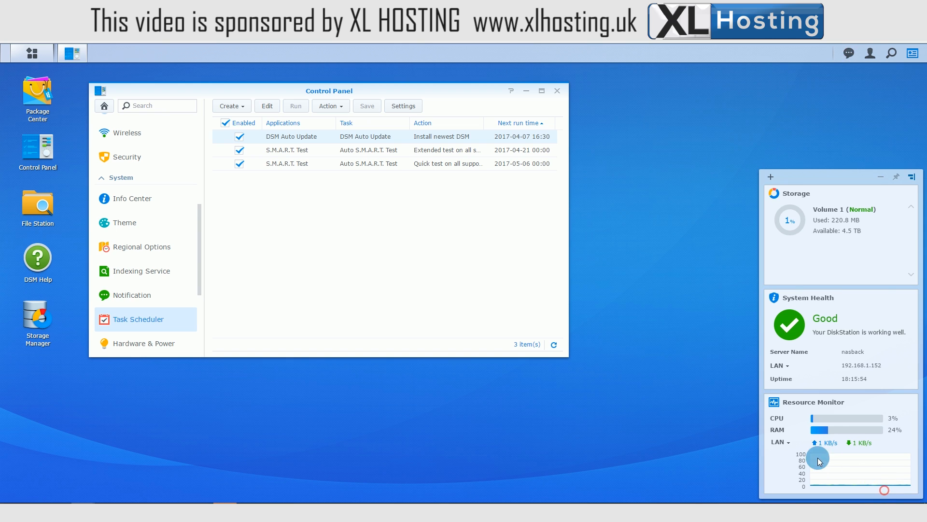
# Review the power recovery, beep control and LED options in Hardware & Power, and select Cool mode as the fan speed mode
pyautogui.click(137, 341)
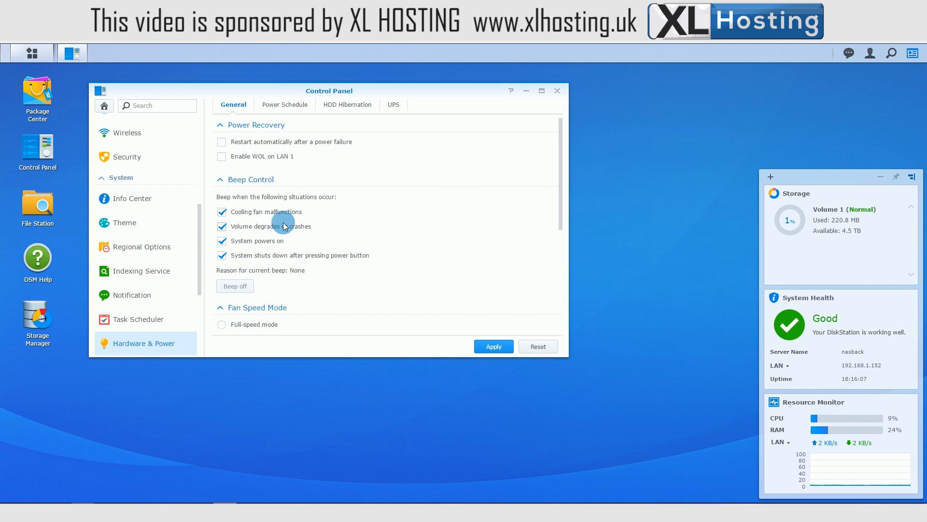
pyautogui.scroll(-3, 287, 232)
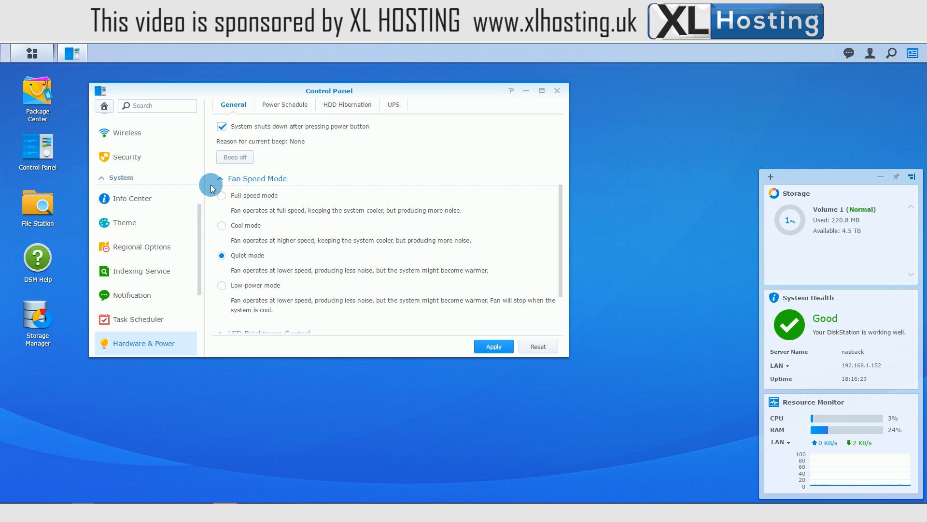
pyautogui.click(223, 226)
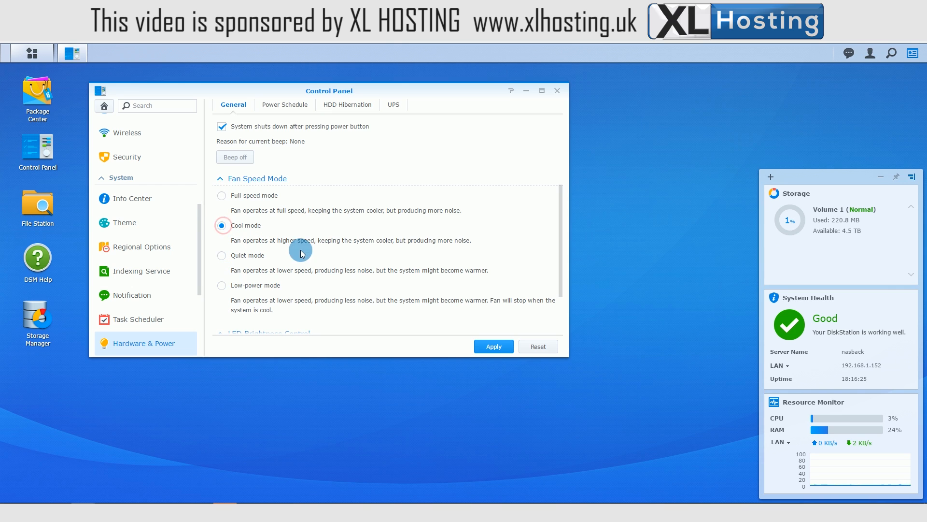
pyautogui.scroll(-3, 379, 289)
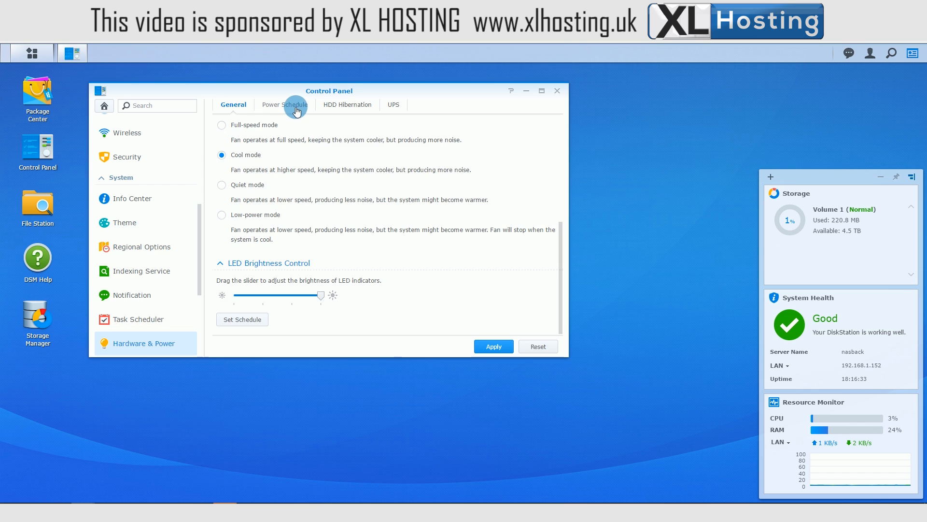
# Review the power schedule, HDD hibernation and UPS options, and leave the Hardware & Power settings without saving the changes
pyautogui.click(296, 107)
pyautogui.click(232, 125)
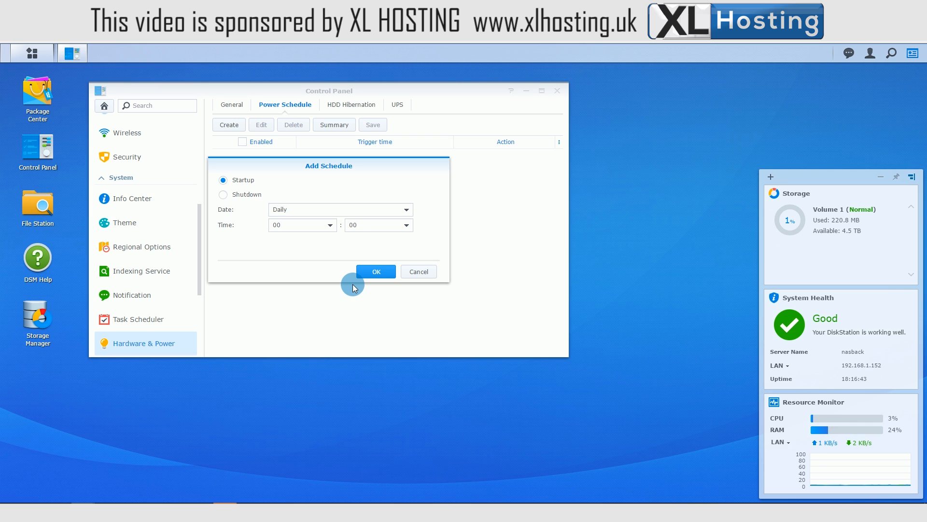
pyautogui.click(419, 272)
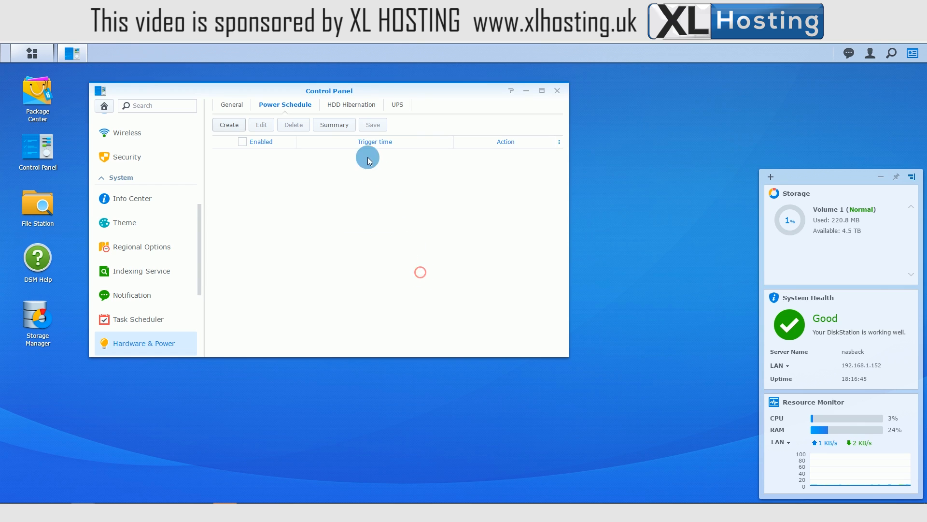
pyautogui.click(351, 107)
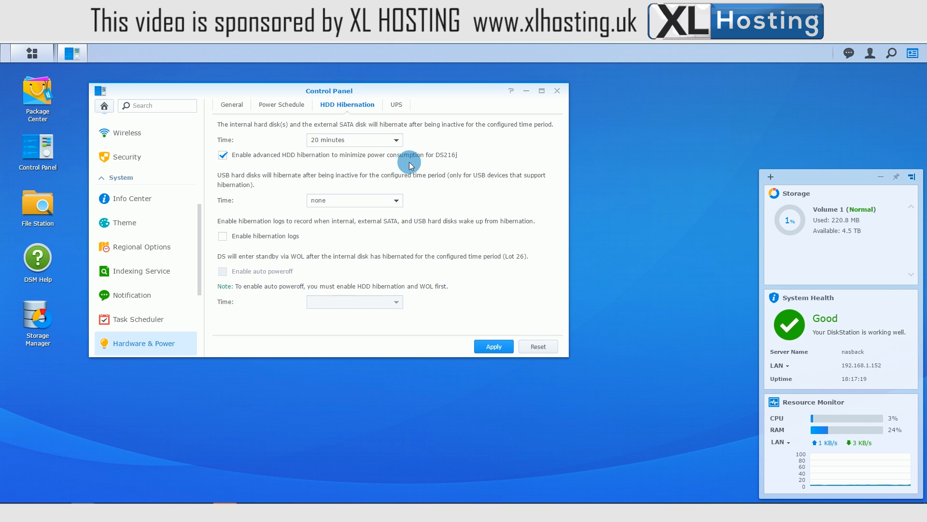
pyautogui.click(393, 109)
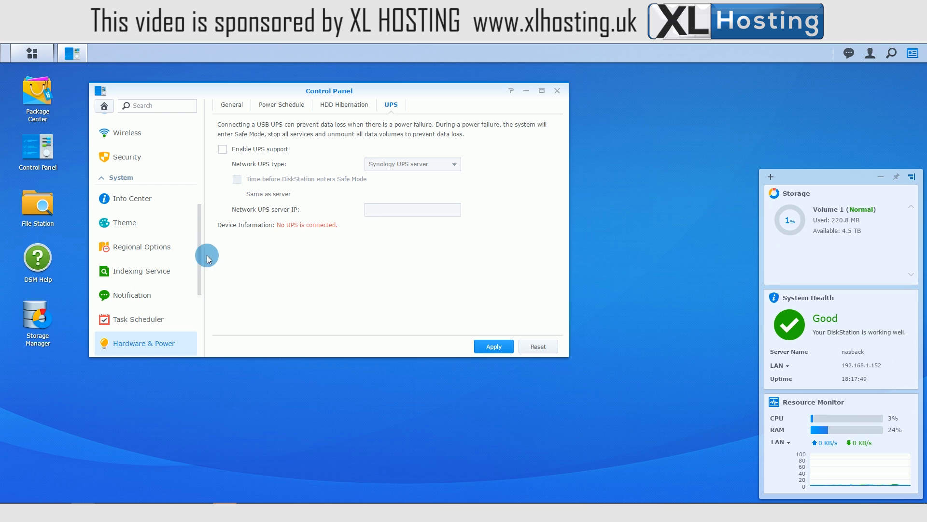
pyautogui.scroll(-3, 143, 247)
pyautogui.click(136, 211)
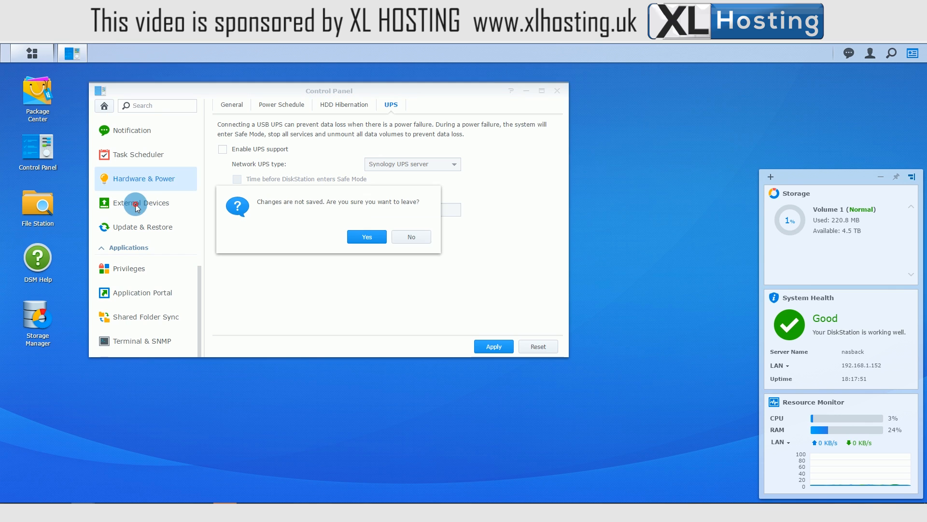
pyautogui.click(366, 238)
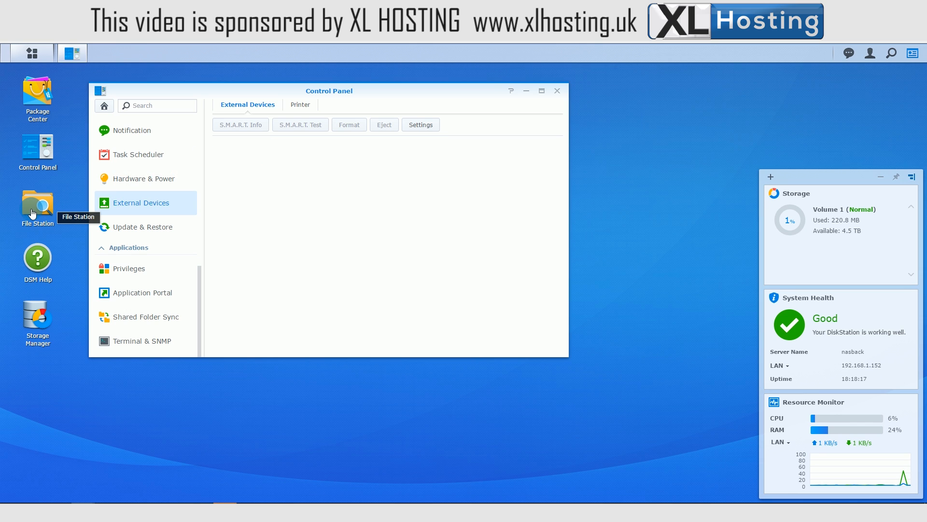
# Review the DSM update status, application privileges, Application Portal, Shared Folder Sync and Terminal service settings
pyautogui.click(249, 206)
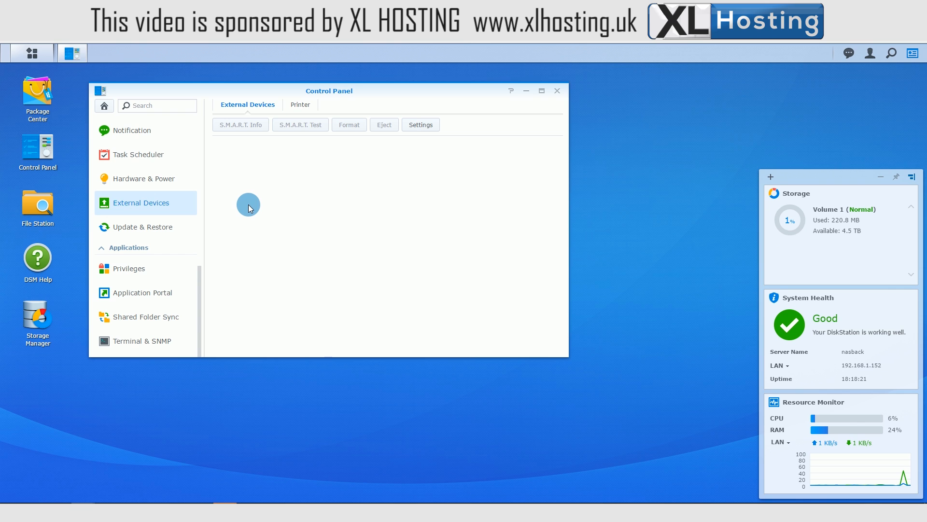
pyautogui.click(164, 231)
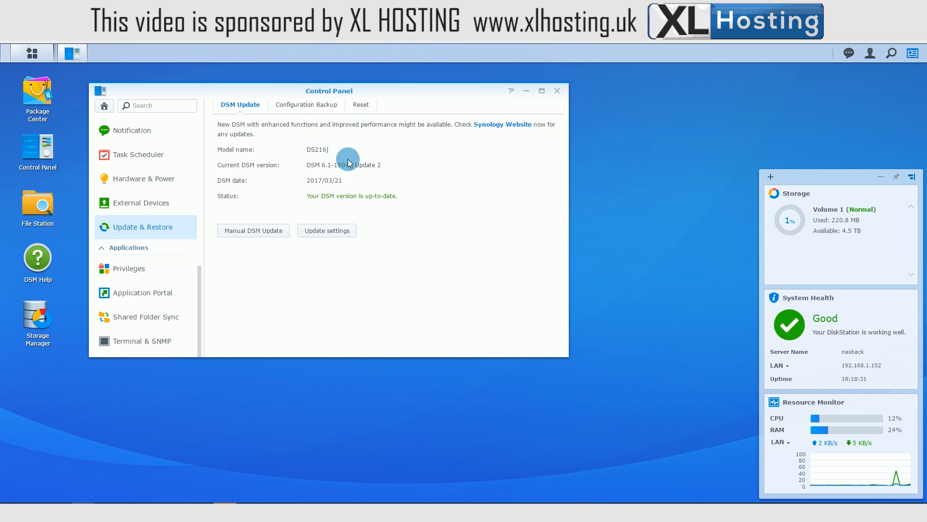
pyautogui.click(128, 267)
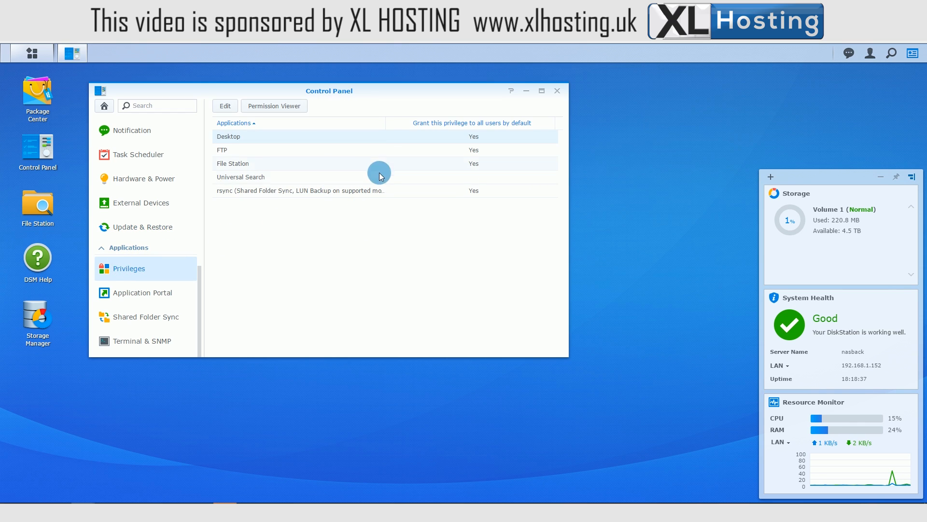
pyautogui.click(164, 301)
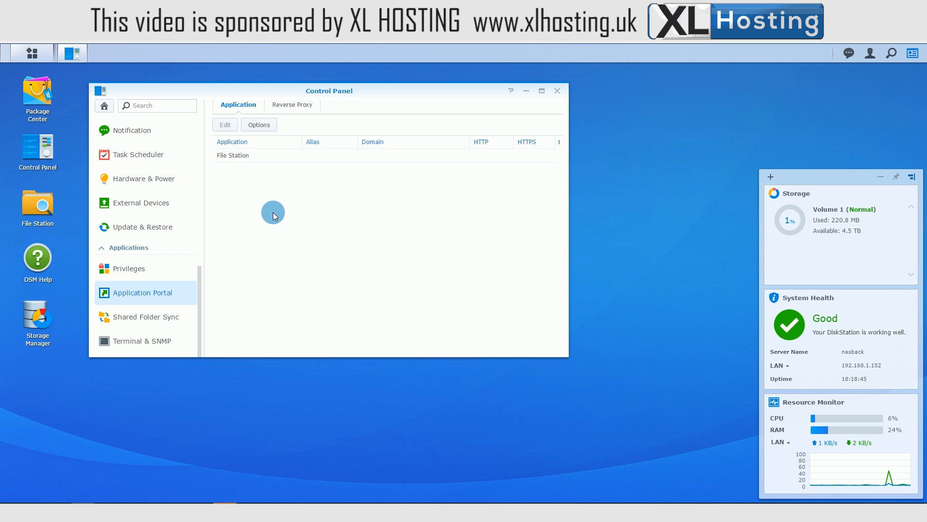
pyautogui.click(141, 323)
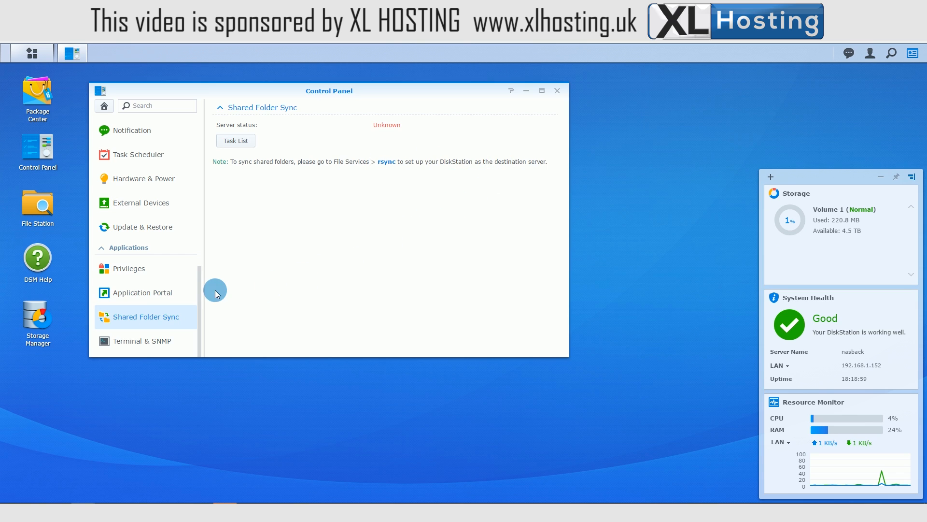
pyautogui.click(145, 340)
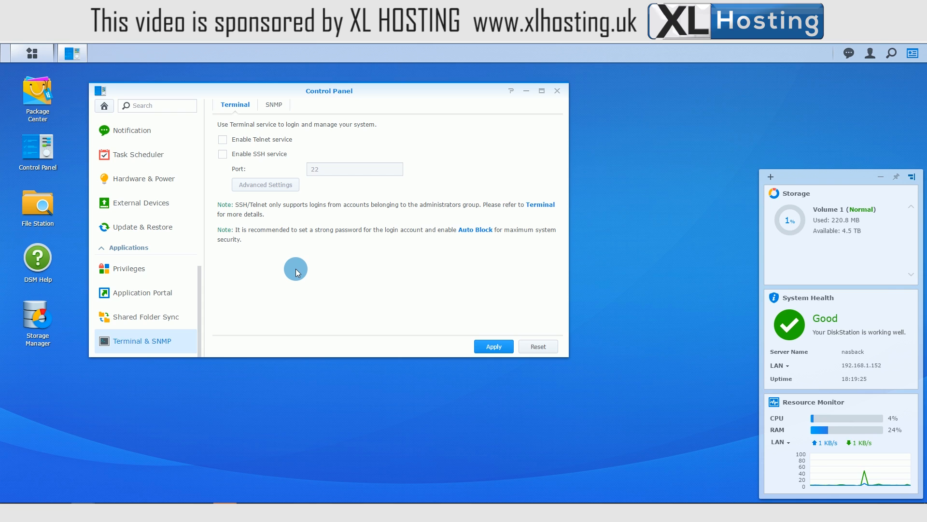
# Examine the options for creating a new shared folder without creating one, and view the SMB file service settings
pyautogui.moveTo(201, 275); pyautogui.dragTo(213, 111)
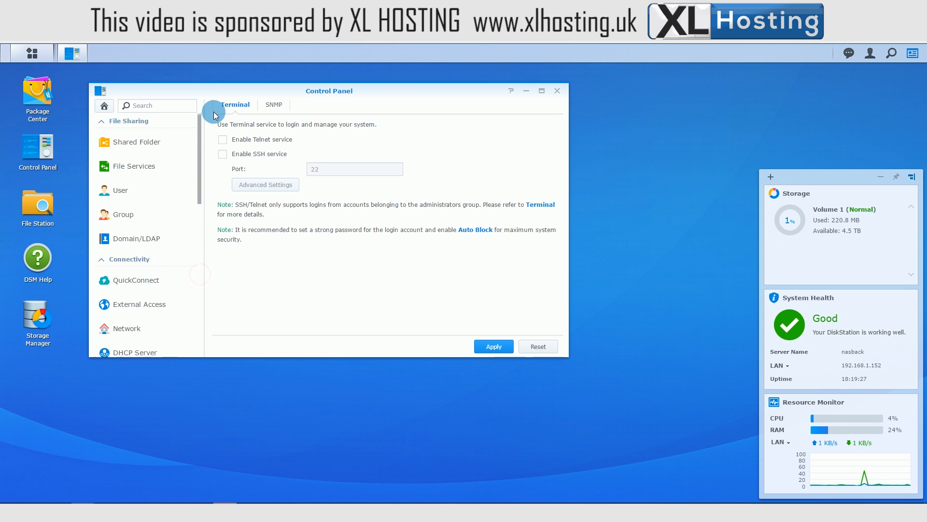
pyautogui.click(129, 142)
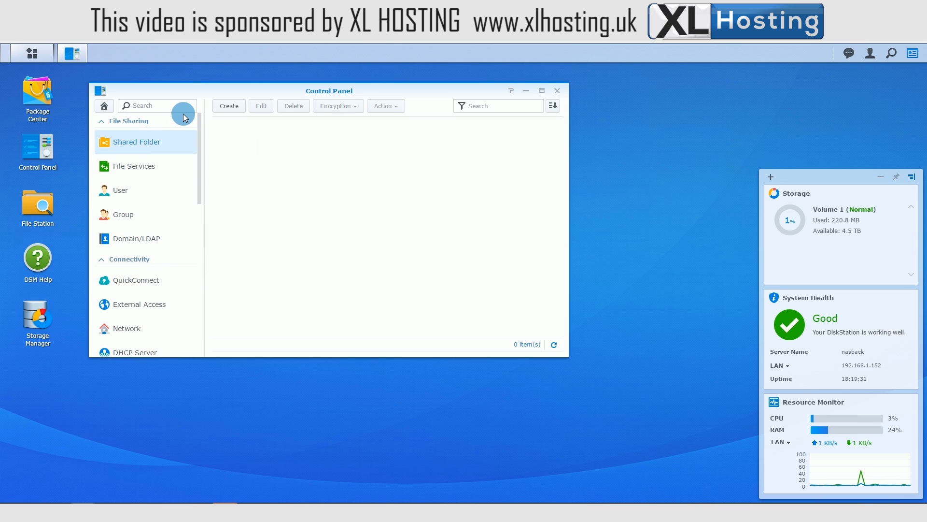
pyautogui.click(227, 107)
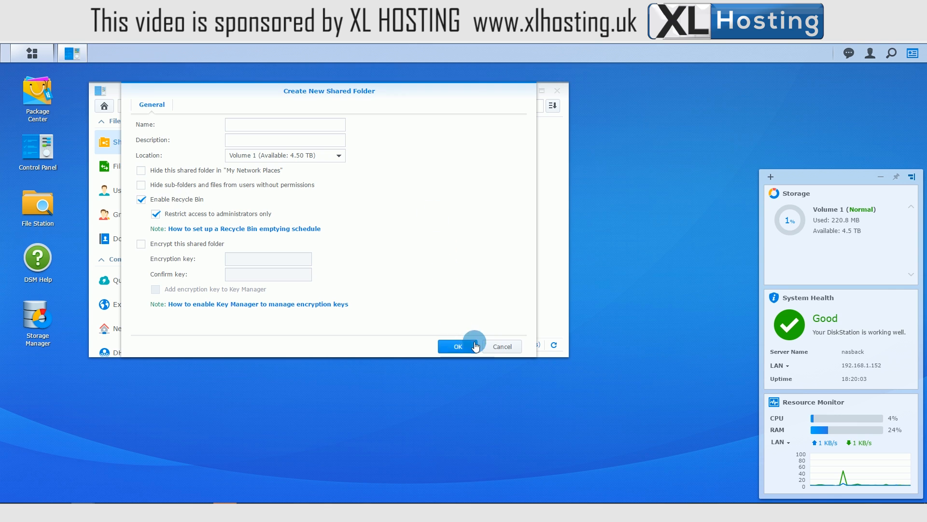
pyautogui.click(501, 345)
pyautogui.click(376, 236)
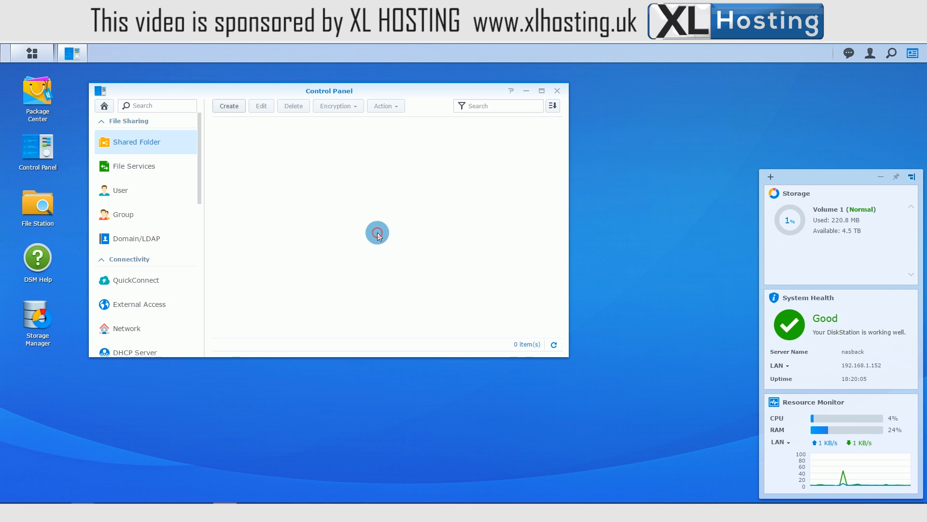
pyautogui.click(150, 173)
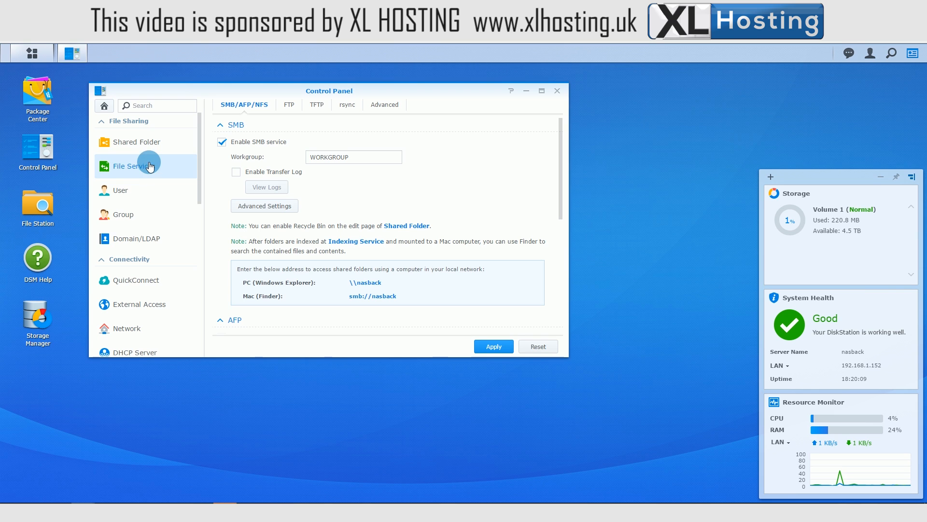
# Open Package Center and look through the recommended packages
pyautogui.click(48, 112)
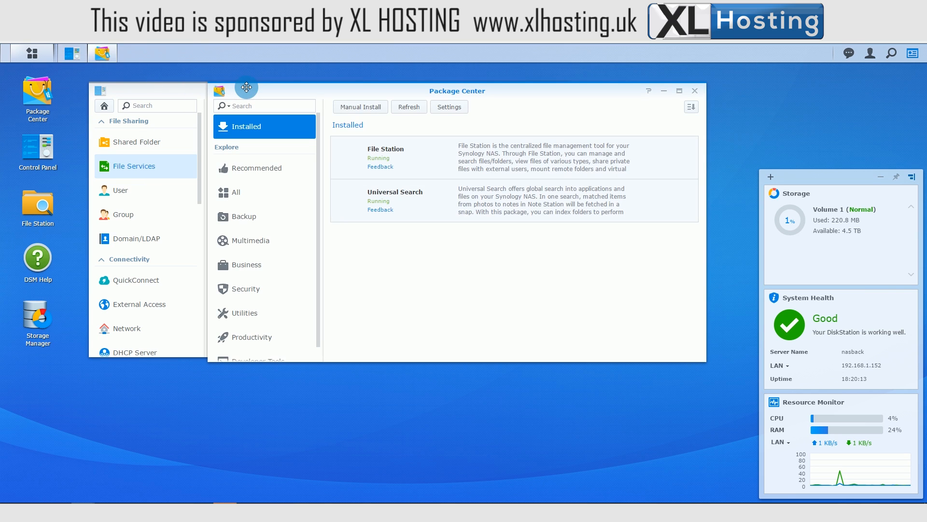
pyautogui.click(240, 175)
pyautogui.click(279, 168)
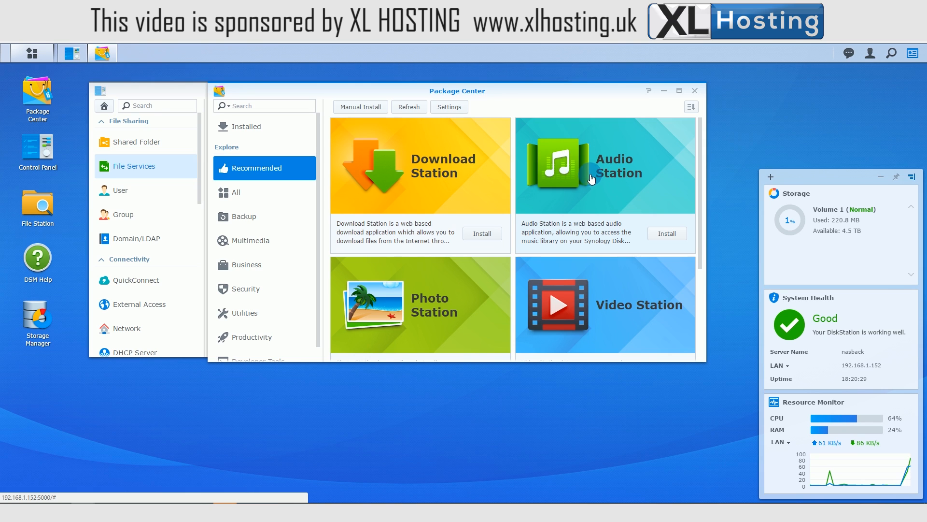
pyautogui.scroll(-3, 599, 296)
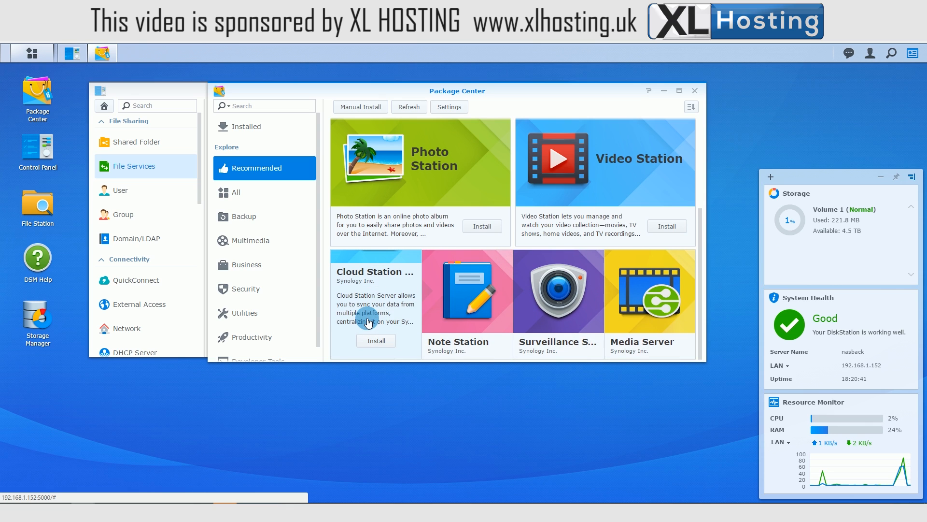
pyautogui.scroll(-1, 387, 310)
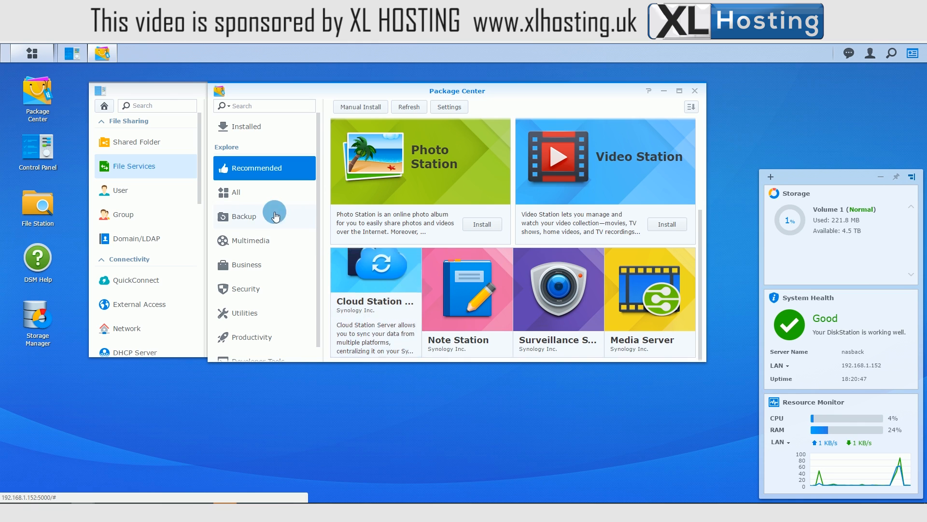
# Look through the Backup and Multimedia packages offered, including the third-party multimedia ones
pyautogui.click(243, 221)
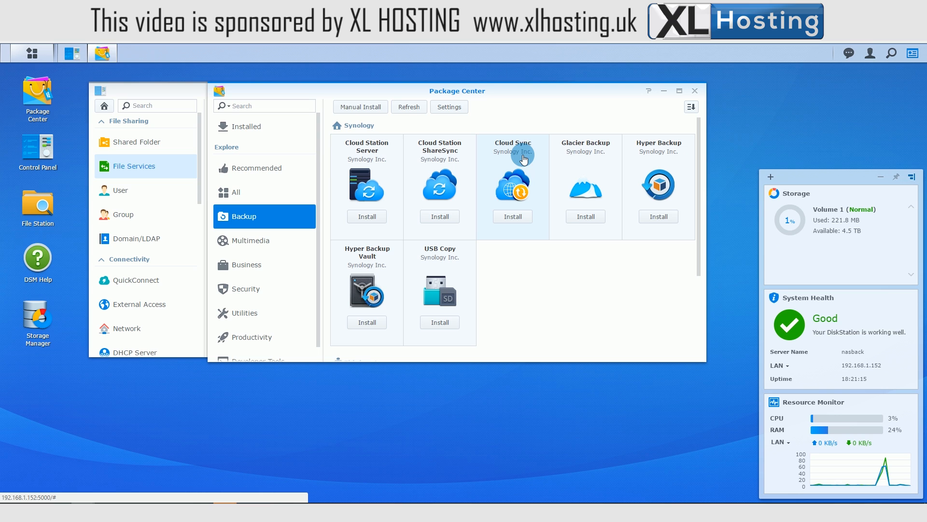
pyautogui.click(241, 247)
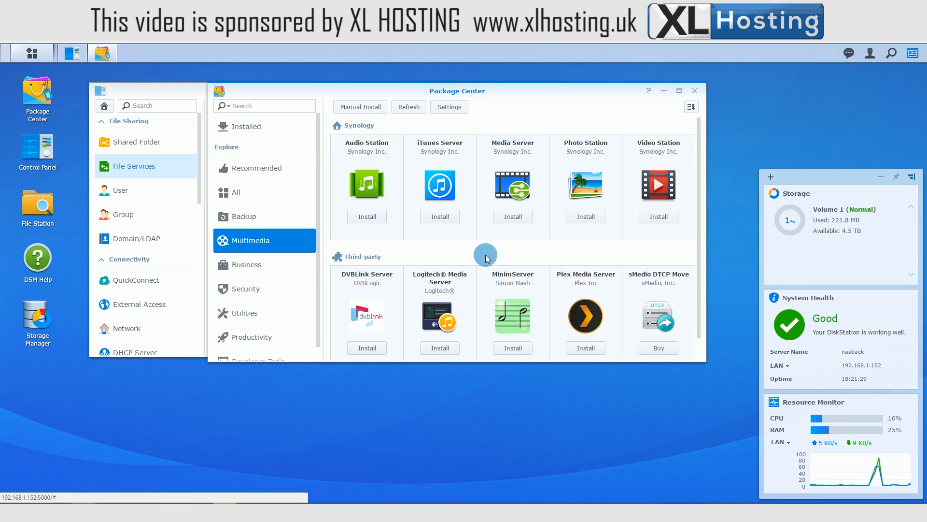
pyautogui.scroll(-1, 486, 259)
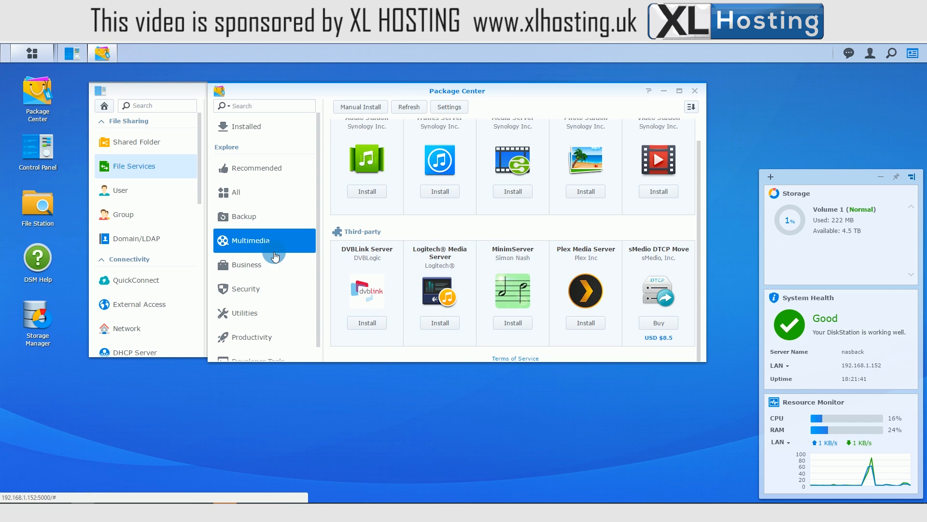
# Look through the Business packages and read the description of the Office package
pyautogui.click(246, 265)
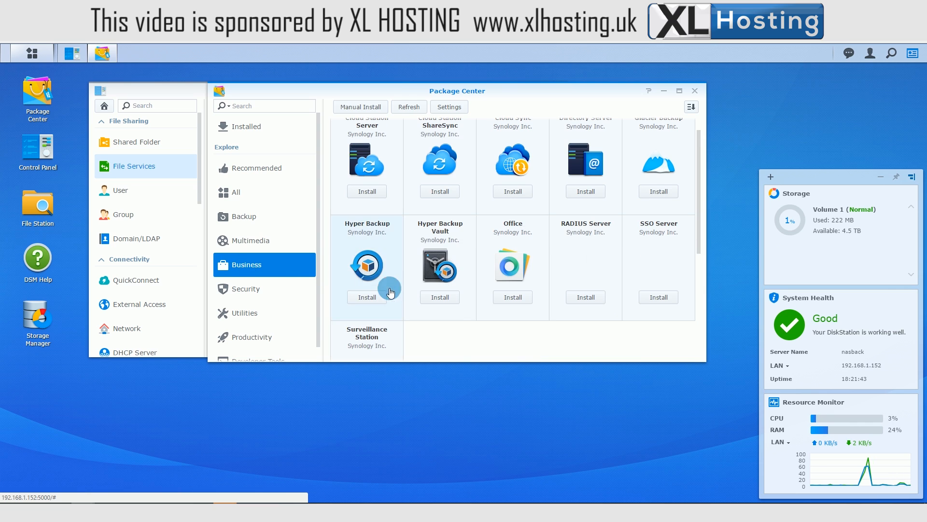
pyautogui.scroll(1, 493, 317)
pyautogui.scroll(-4, 493, 316)
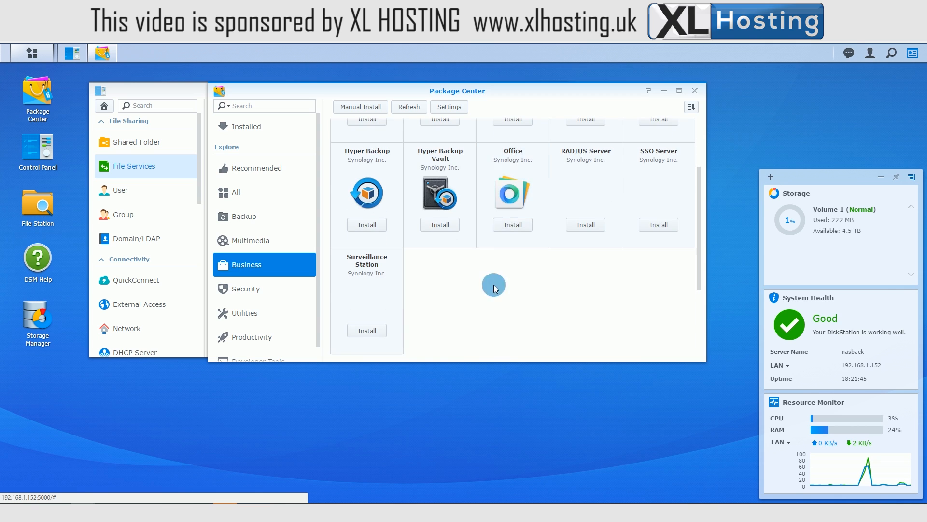
pyautogui.click(512, 194)
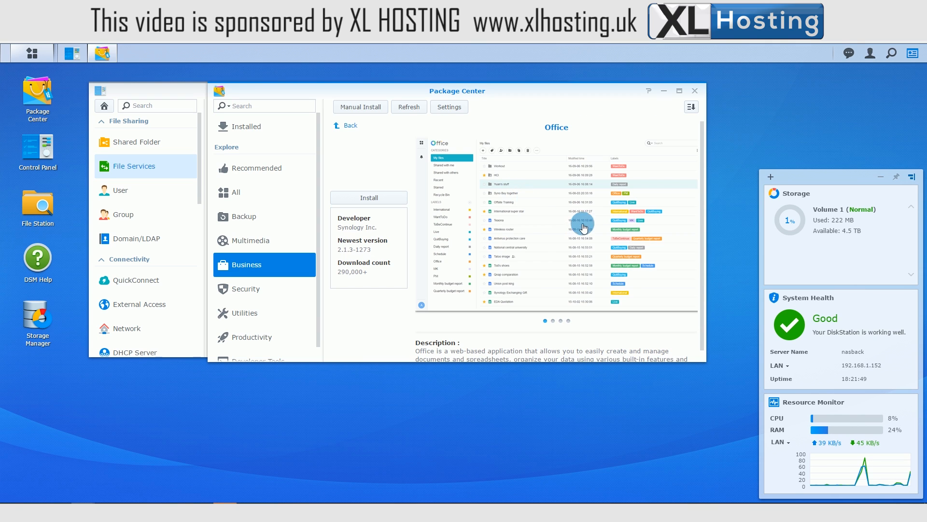
pyautogui.scroll(-1, 613, 233)
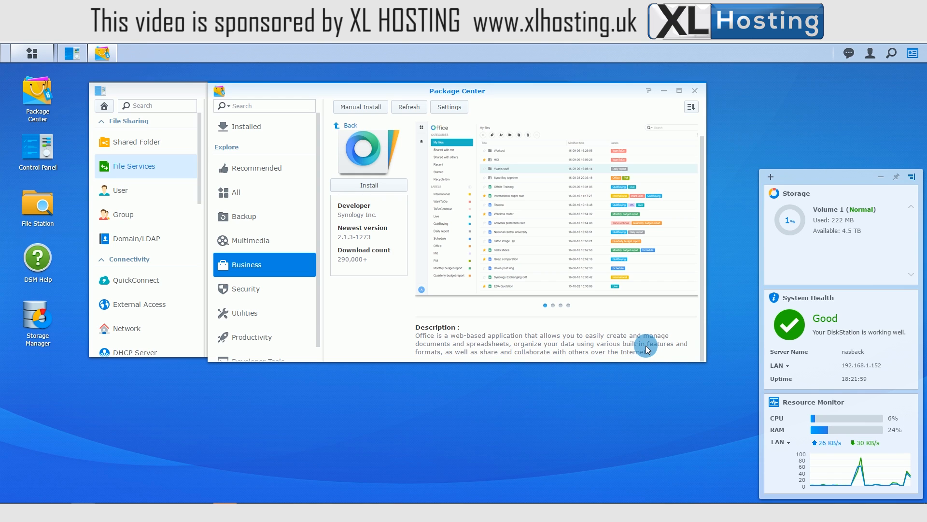
pyautogui.scroll(1, 648, 350)
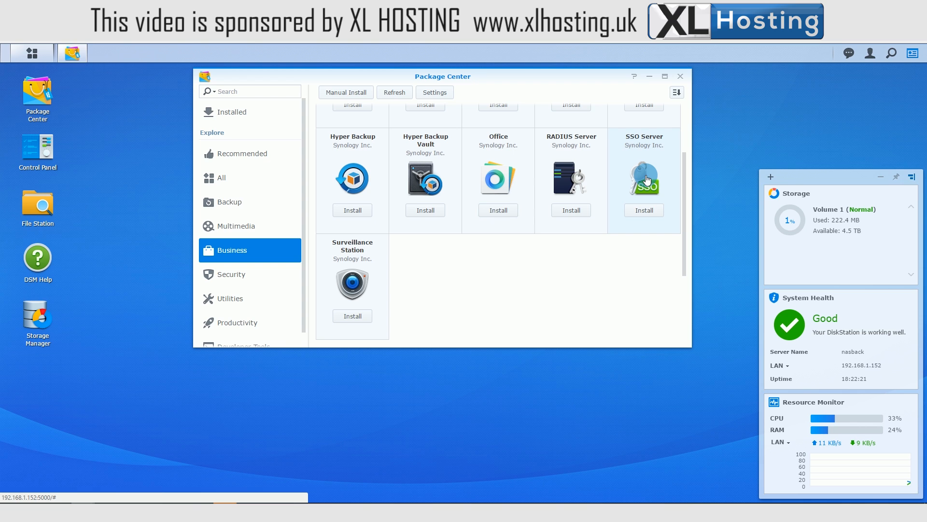
# Read the description of the SSO Server package and look through the third-party Business packages
pyautogui.click(645, 142)
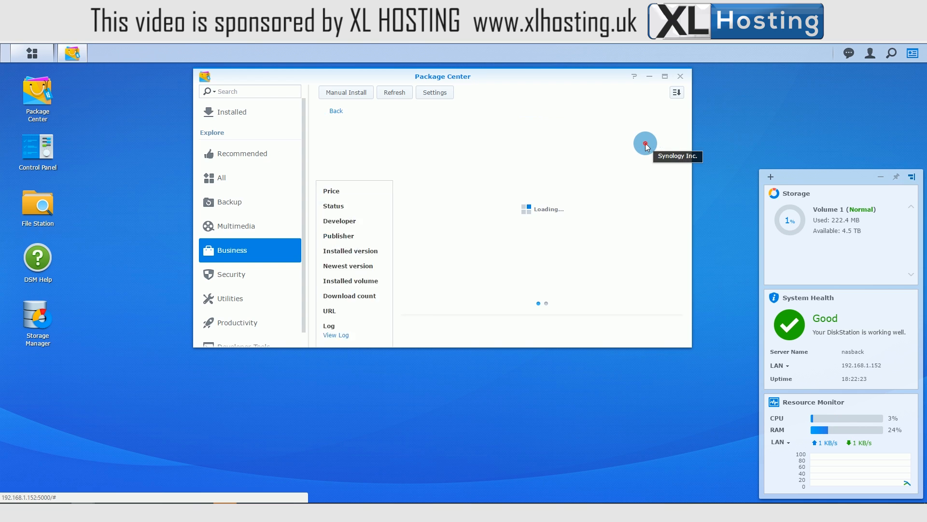
pyautogui.scroll(-2, 594, 241)
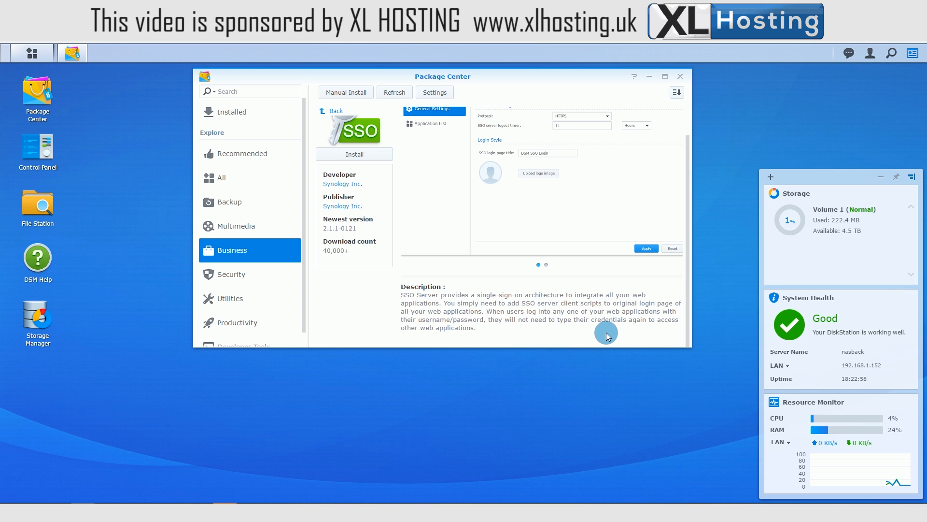
pyautogui.click(231, 253)
pyautogui.scroll(-3, 433, 253)
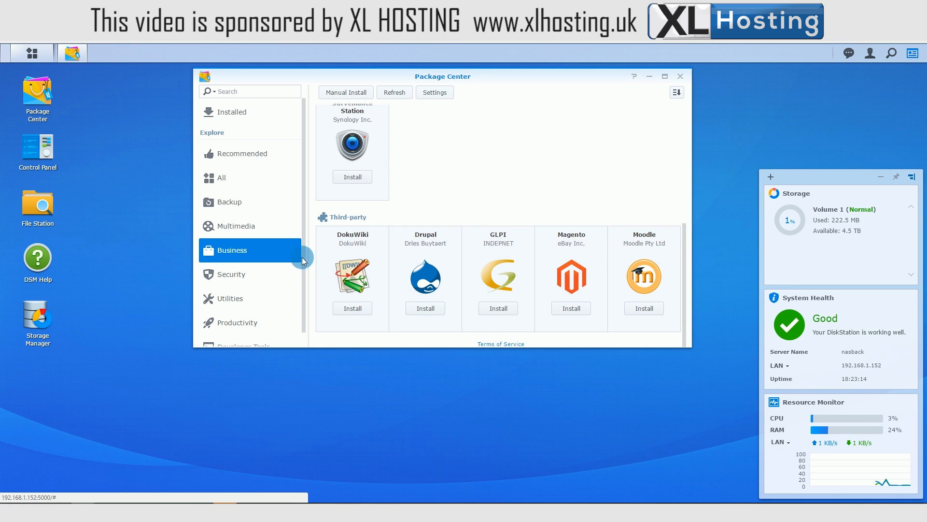
# Look through the Security packages and the full list of Synology packages under Utilities
pyautogui.click(233, 279)
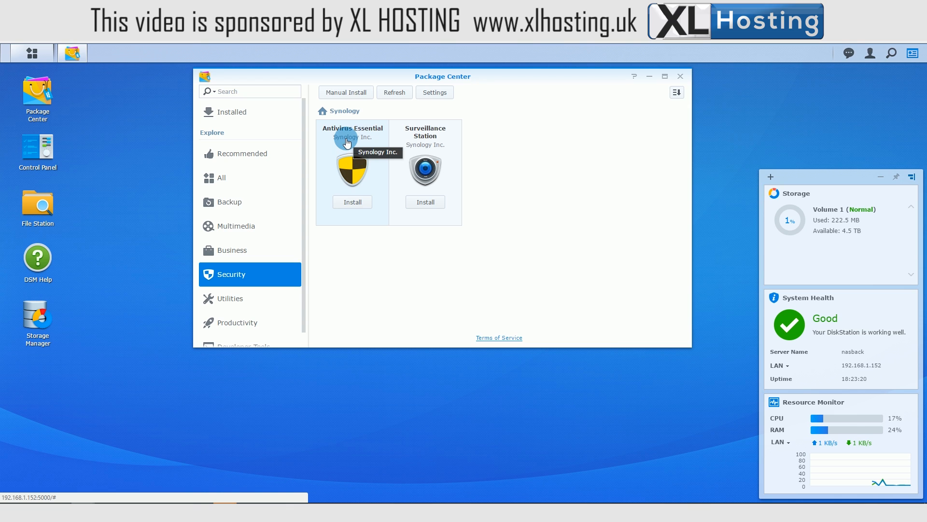
pyautogui.click(228, 298)
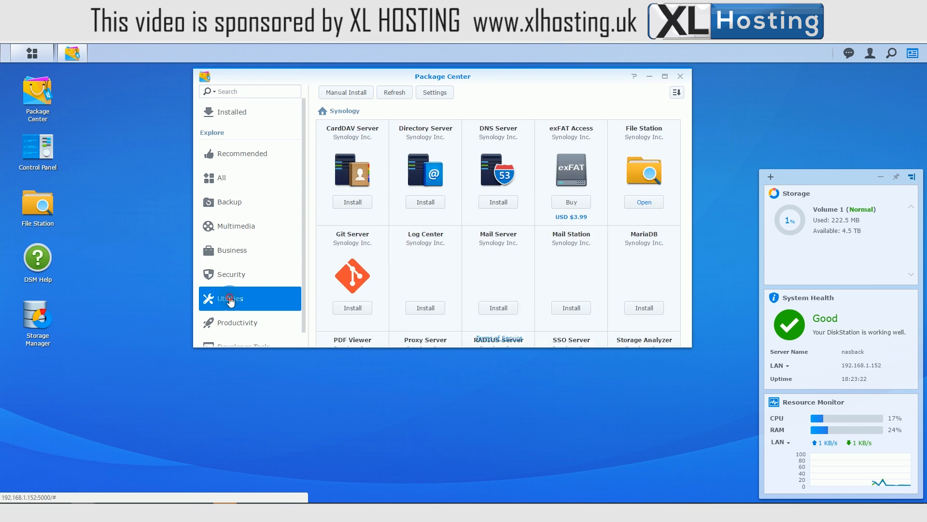
pyautogui.scroll(-5, 418, 260)
pyautogui.scroll(5, 418, 259)
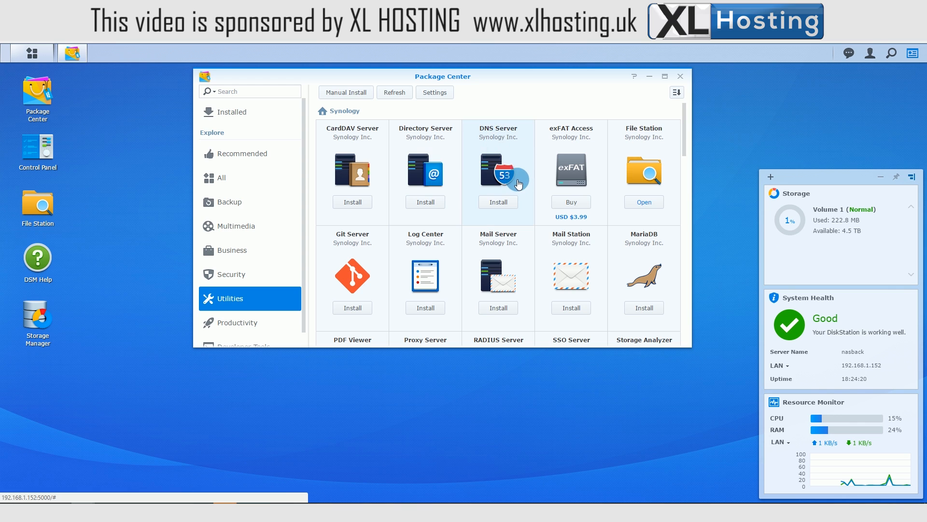
pyautogui.scroll(-1, 521, 205)
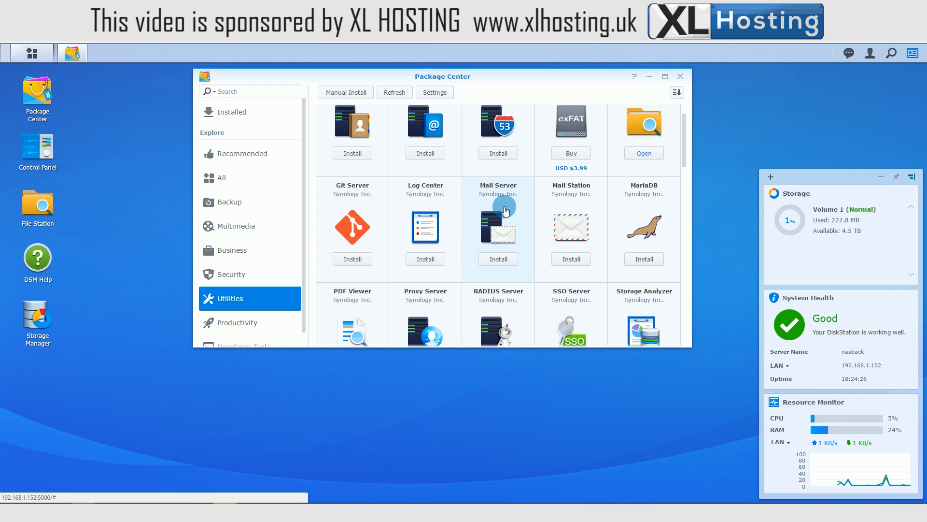
pyautogui.scroll(-1, 504, 211)
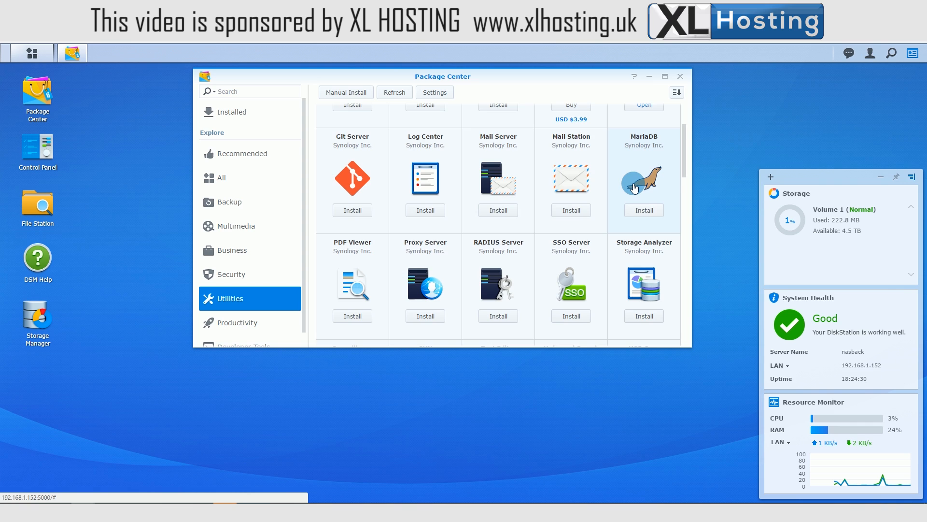
pyautogui.scroll(-2, 634, 189)
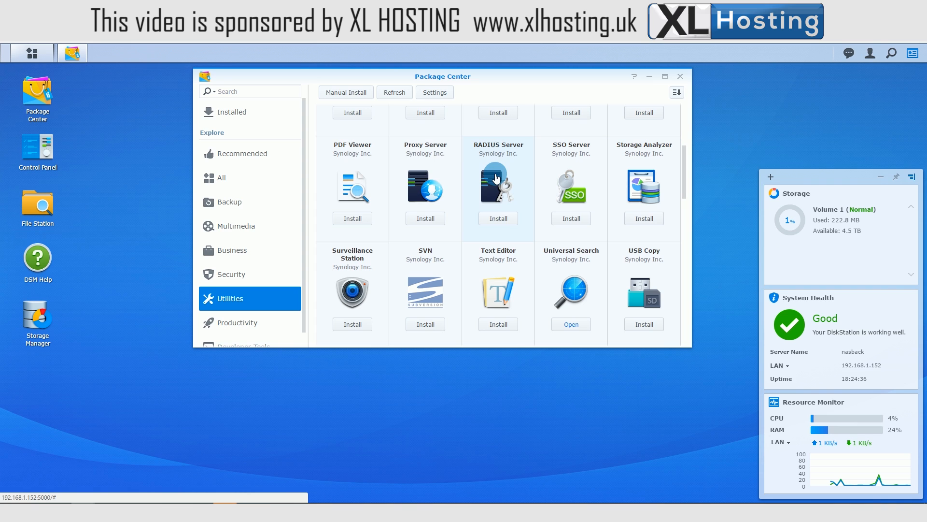
pyautogui.scroll(-2, 337, 191)
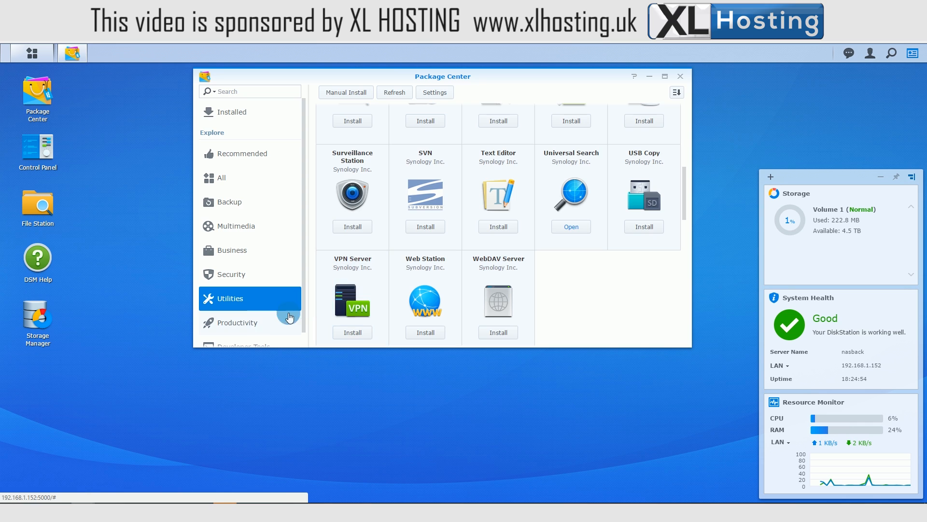
# Look through the Productivity packages offered by Synology, from Calendar to USB Copy
pyautogui.click(261, 324)
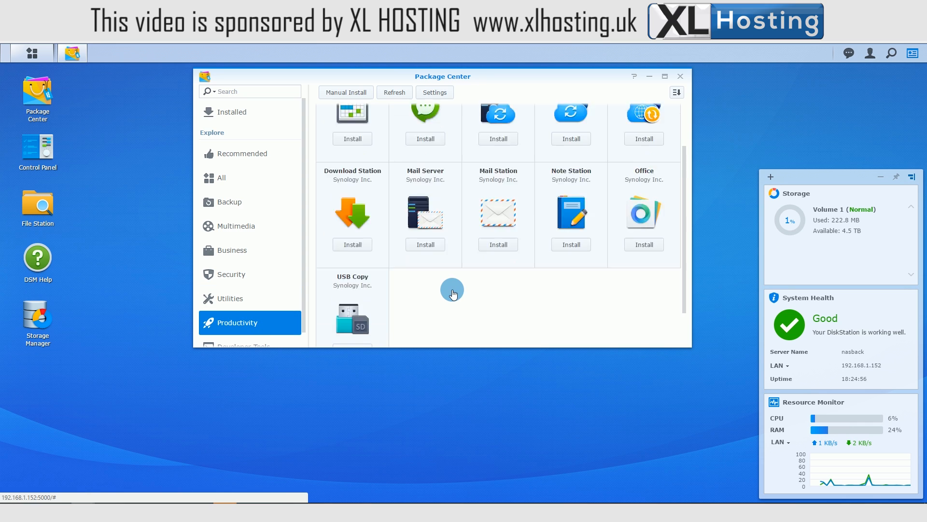
pyautogui.scroll(2, 452, 287)
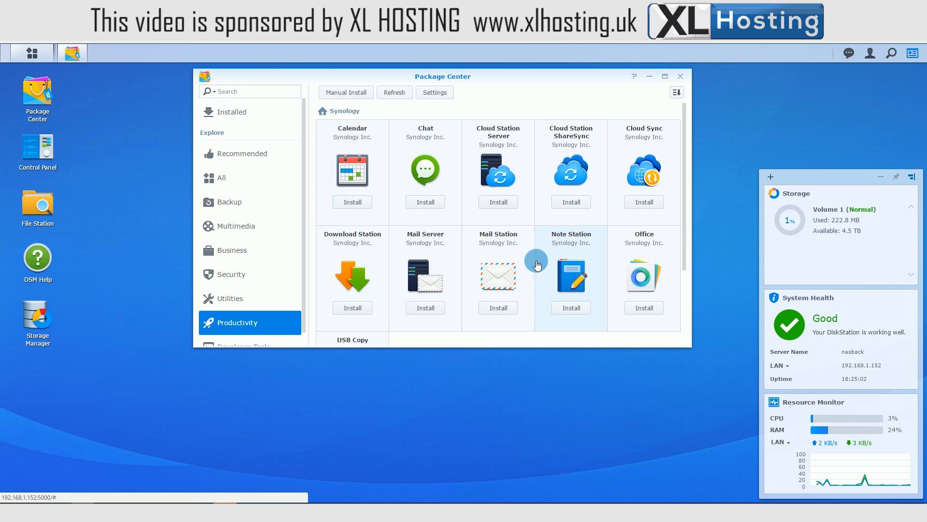
pyautogui.scroll(-2, 538, 287)
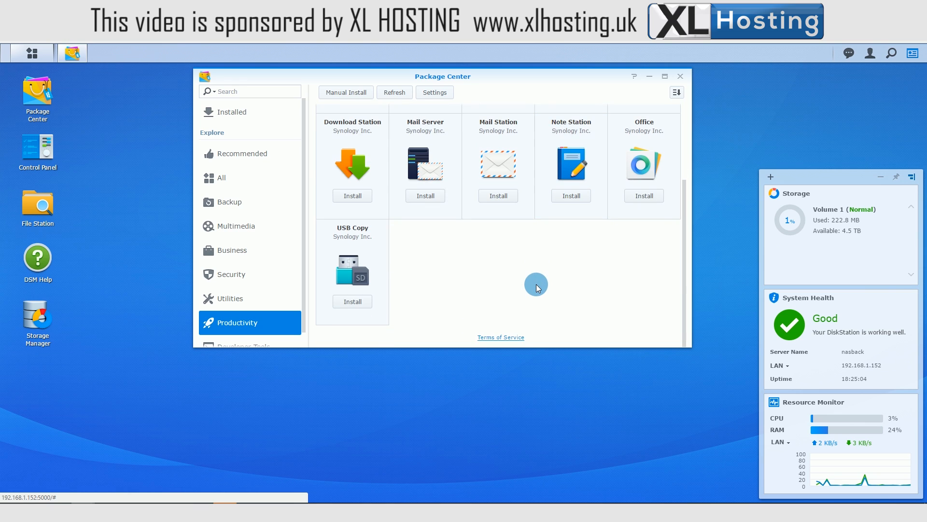
pyautogui.scroll(-1, 287, 295)
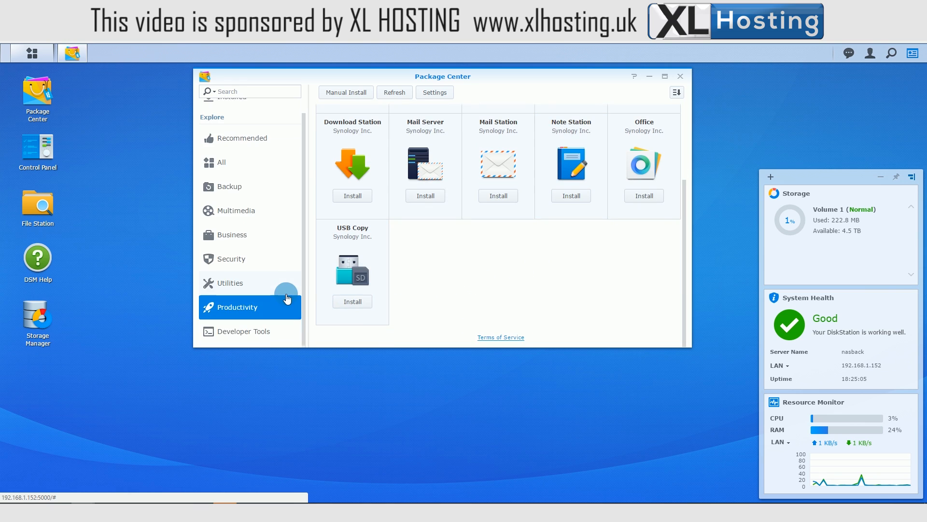
# Look through the Developer Tools packages and the packages already installed, and close Package Center
pyautogui.click(229, 336)
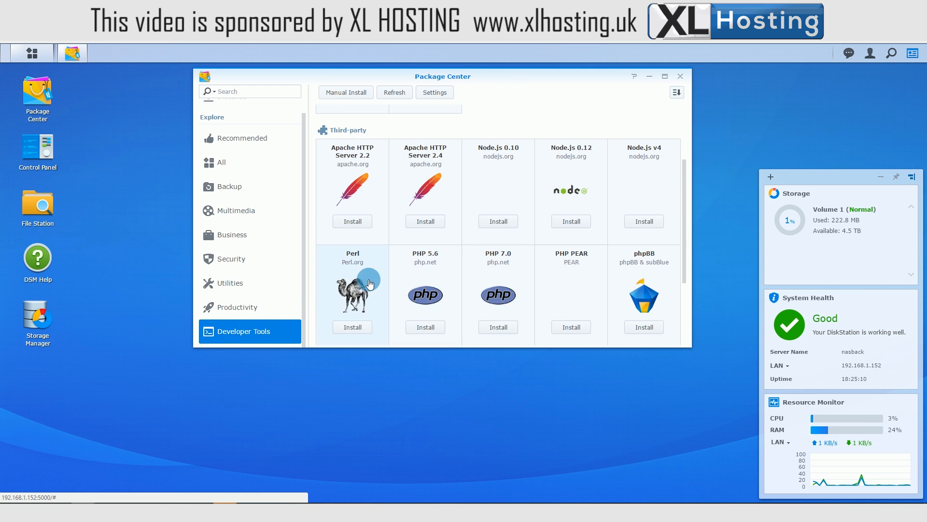
pyautogui.scroll(-3, 599, 268)
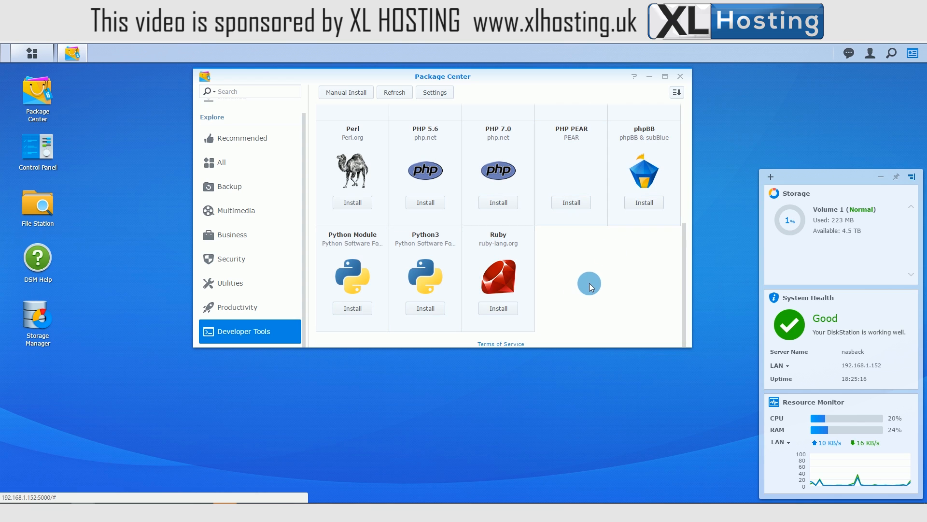
pyautogui.scroll(5, 590, 287)
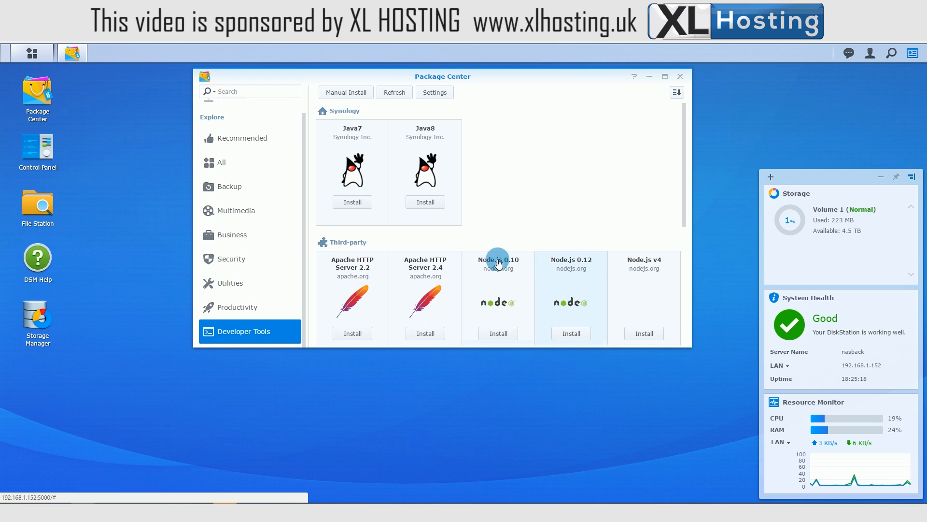
pyautogui.scroll(1, 222, 226)
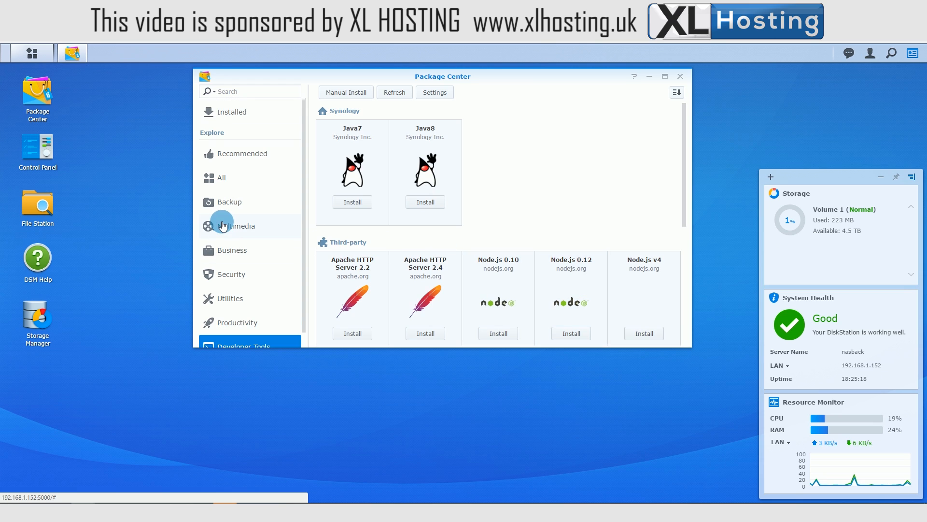
pyautogui.click(236, 116)
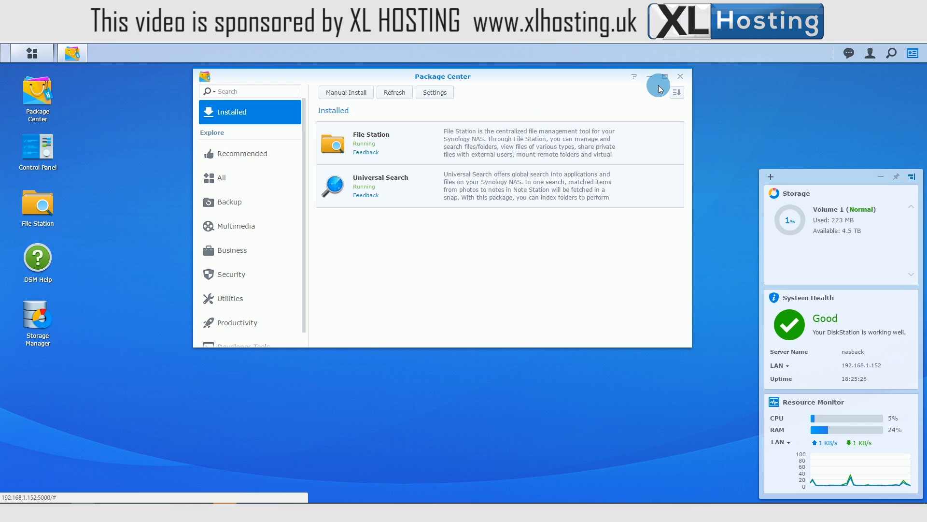
pyautogui.click(679, 78)
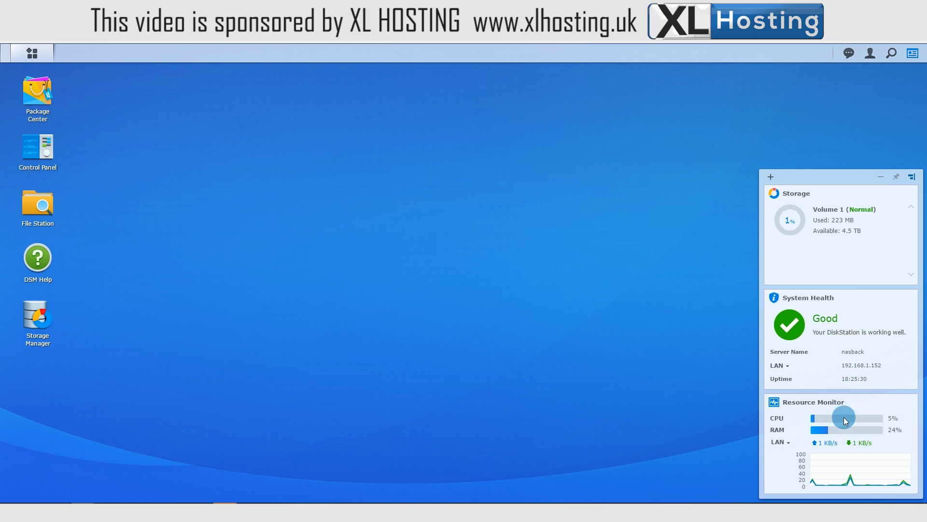
# Add the Connected Users widget and enlarge the widget panel upward so all four widgets fit
pyautogui.click(913, 56)
pyautogui.click(912, 56)
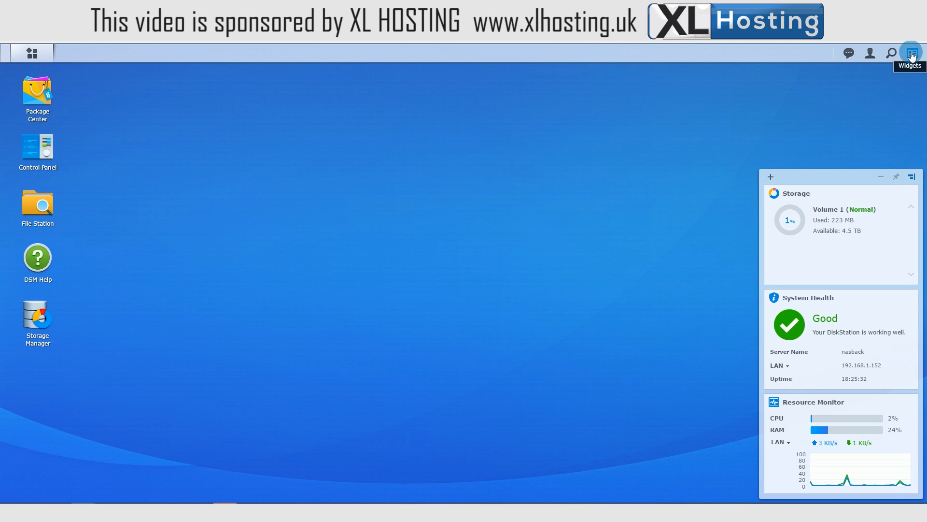
pyautogui.click(771, 179)
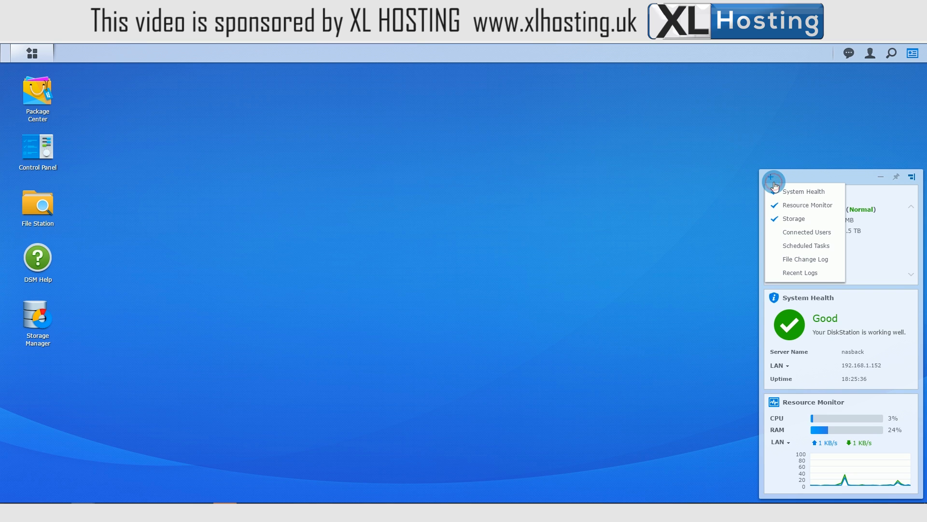
pyautogui.click(800, 234)
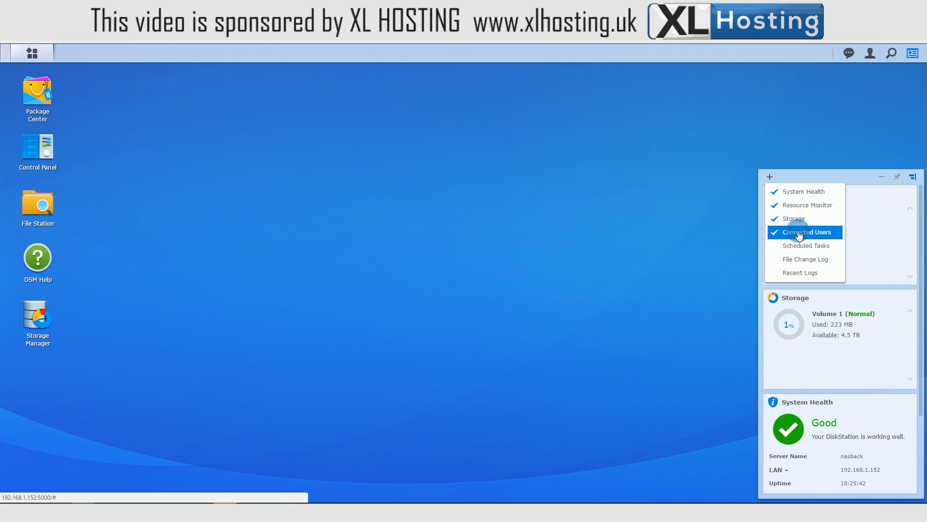
pyautogui.moveTo(847, 170); pyautogui.dragTo(850, 81)
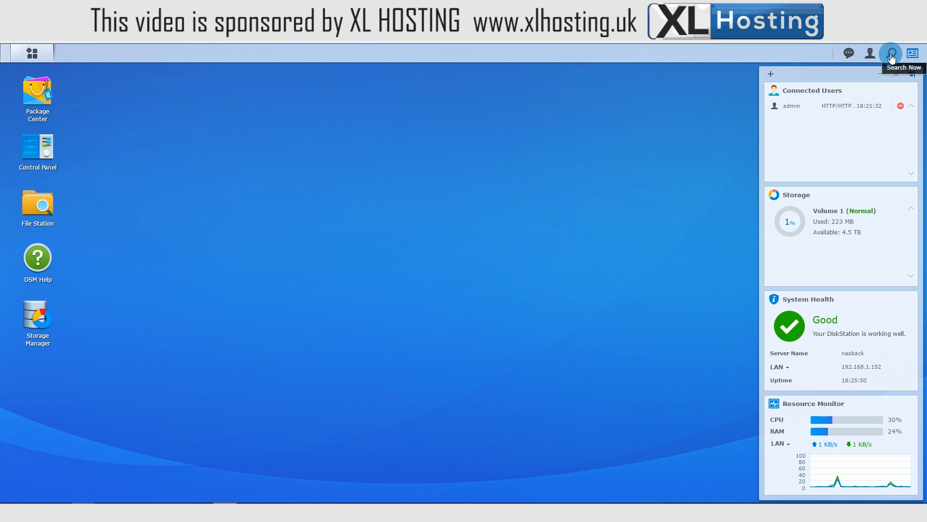
# View File Station without going on to create a shared folder, and check the system notifications
pyautogui.click(26, 203)
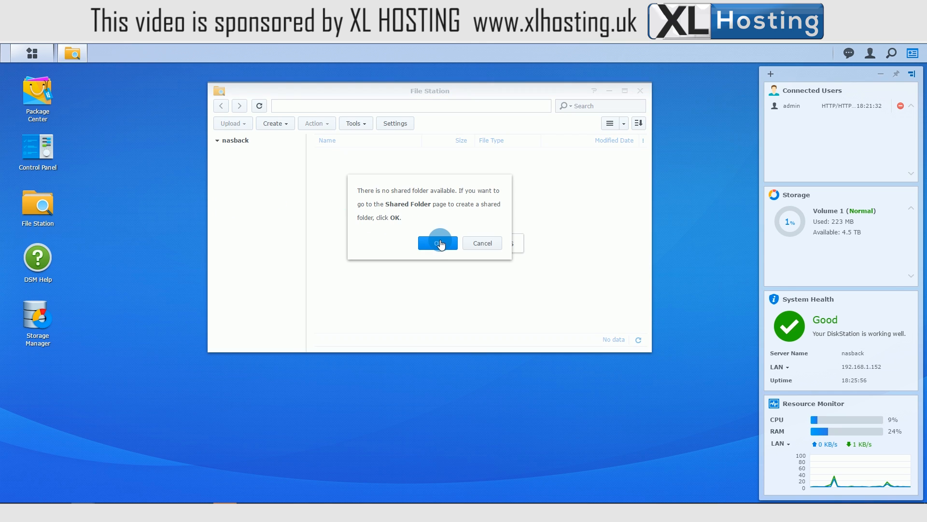
pyautogui.click(482, 243)
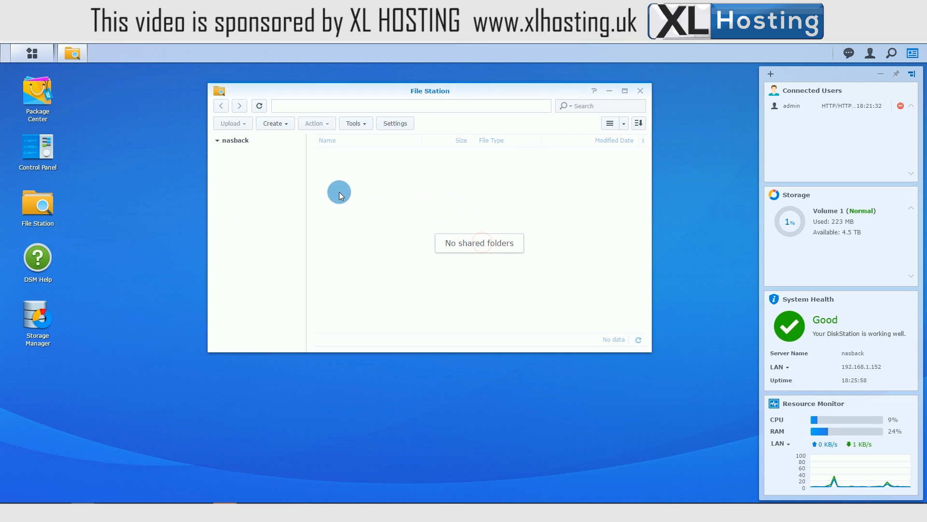
pyautogui.click(641, 91)
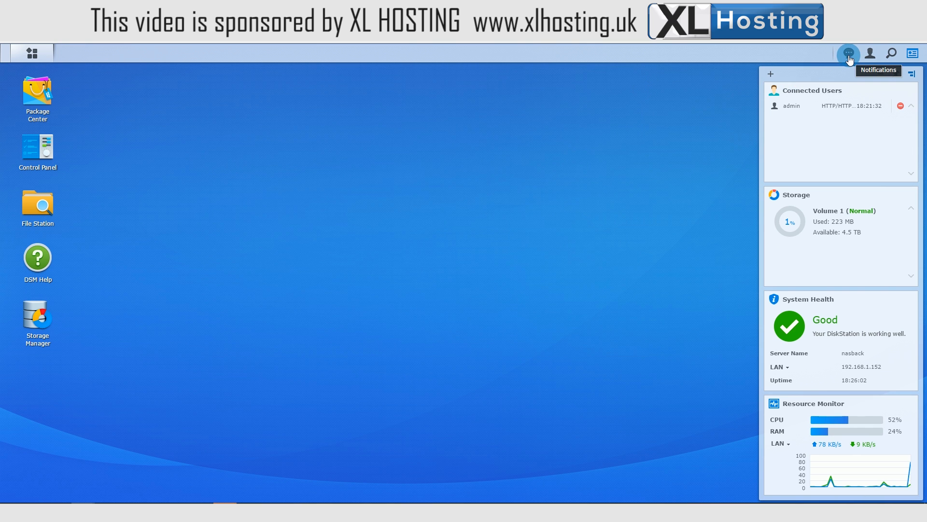
pyautogui.click(849, 56)
pyautogui.click(850, 56)
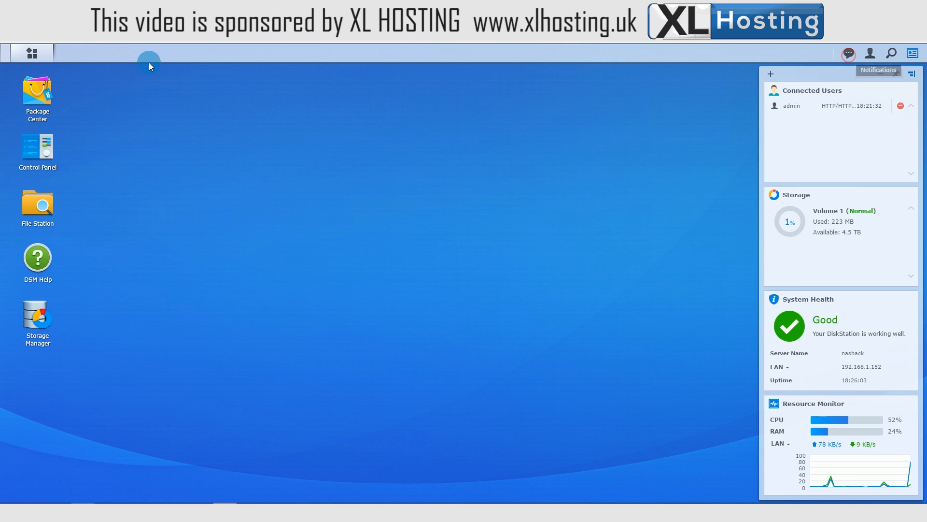
# View the Resource Monitor performance overview and add a Resource Monitor shortcut to the desktop below Storage Manager
pyautogui.click(30, 52)
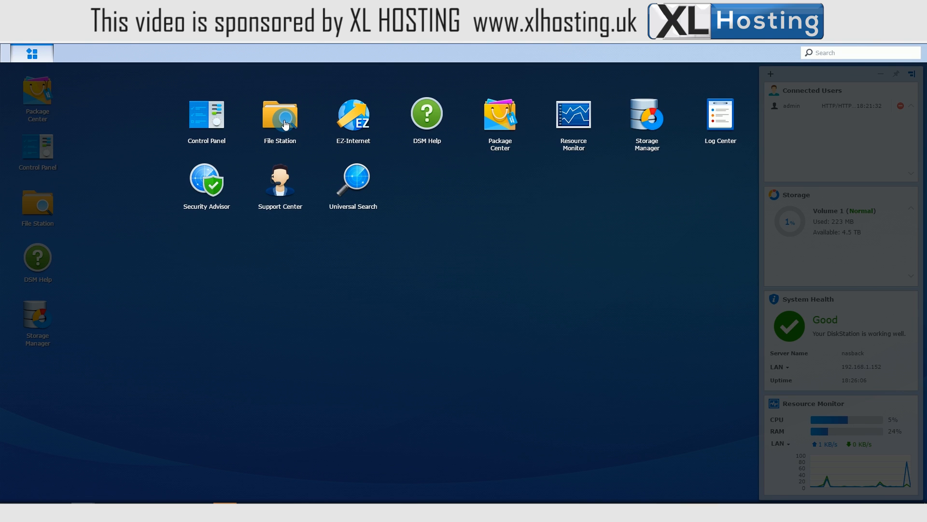
pyautogui.click(574, 118)
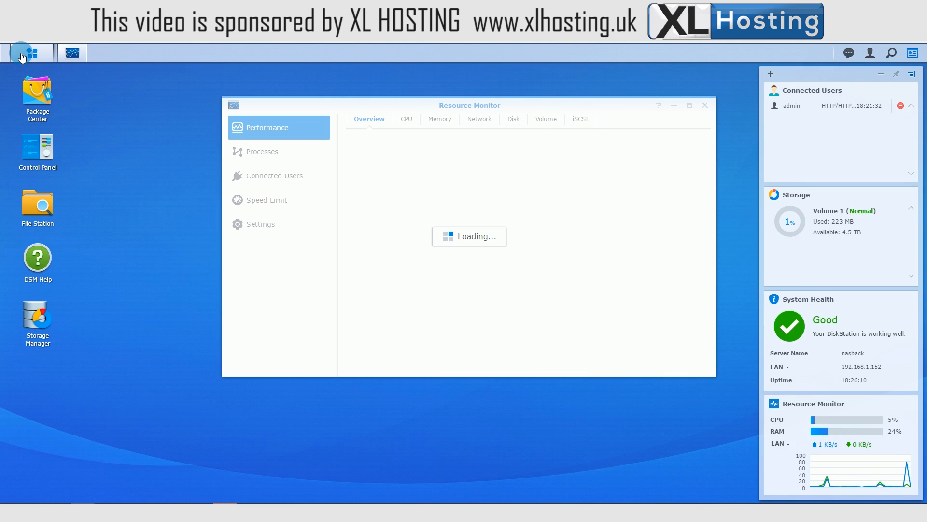
pyautogui.click(22, 53)
pyautogui.moveTo(558, 135); pyautogui.dragTo(114, 363)
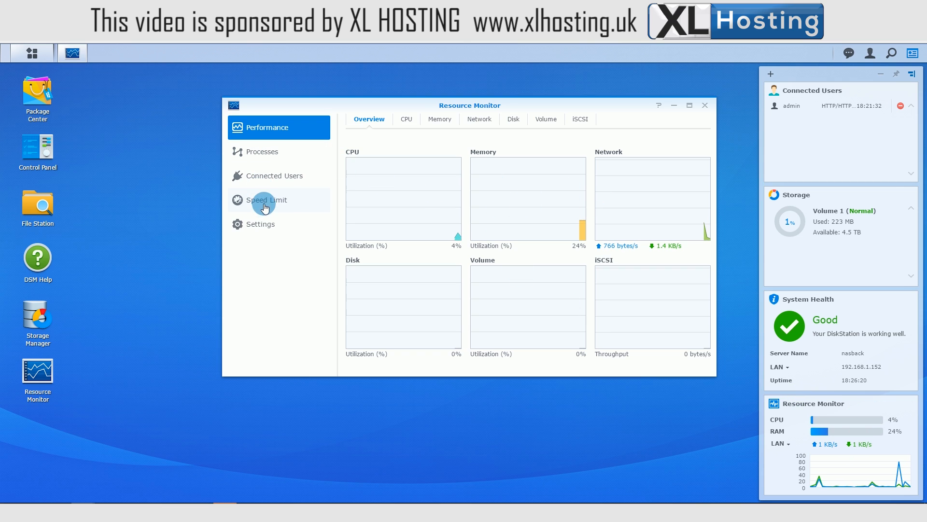
pyautogui.click(705, 111)
# View the account options for personal settings, restart, shutdown and logout without choosing any
pyautogui.click(871, 54)
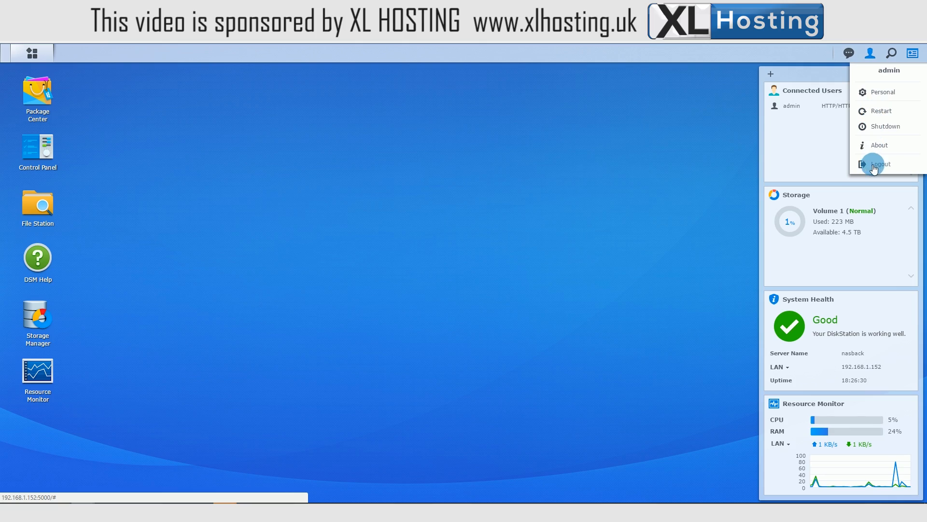
pyautogui.click(688, 150)
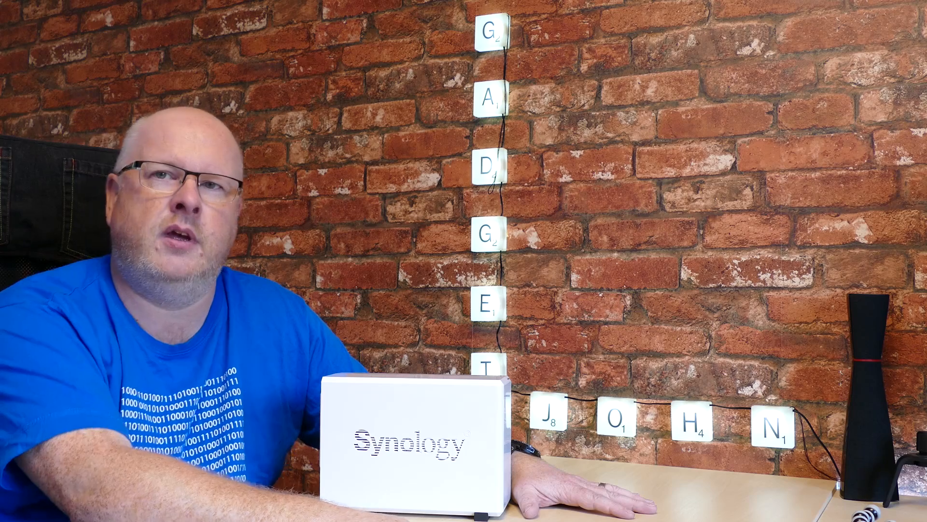